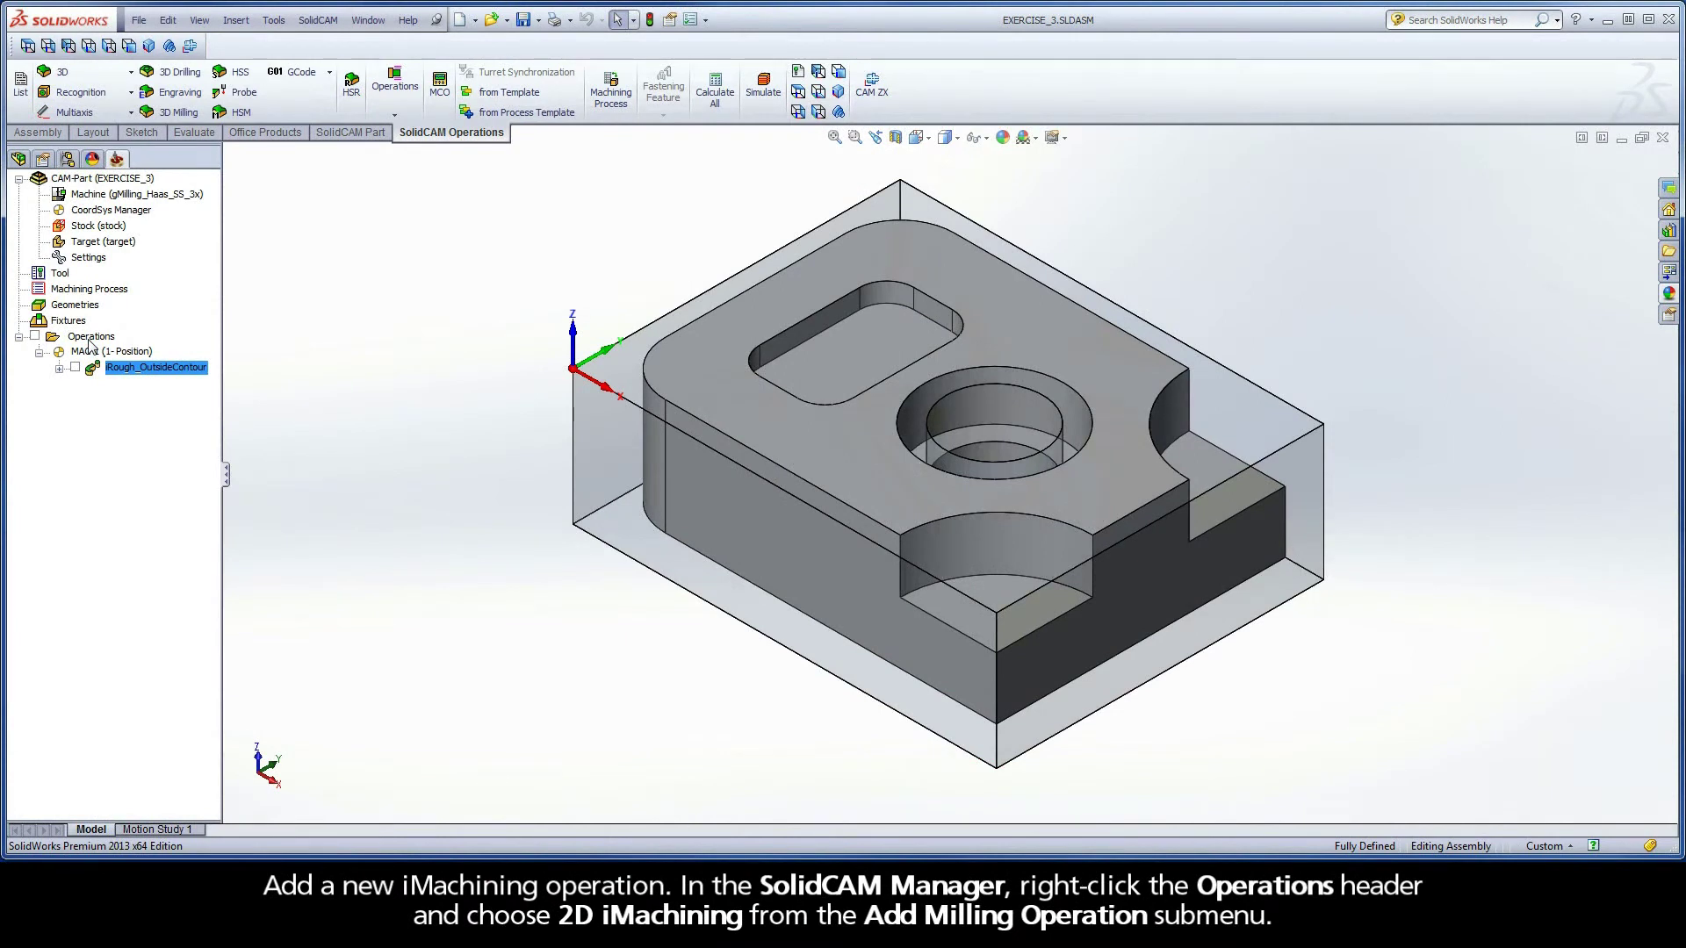
- Add a new 2D iMachining milling operation under Operations, keeping iRough technology
right_click(88, 344)
mouse_move(136, 371)
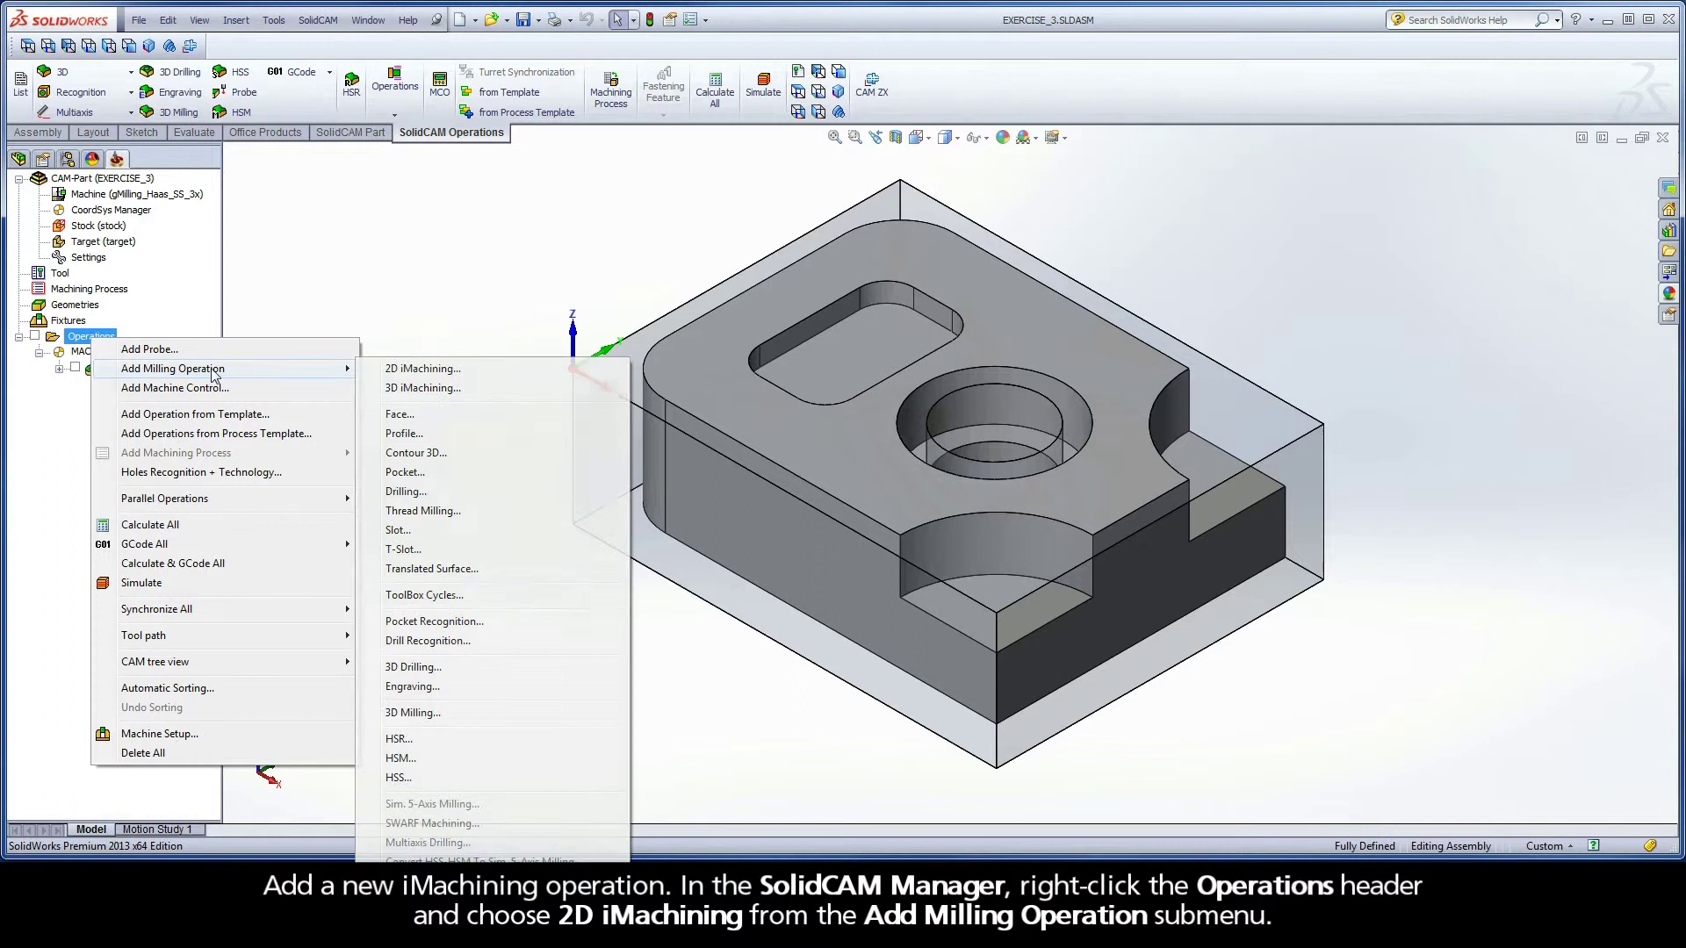
left_click(461, 372)
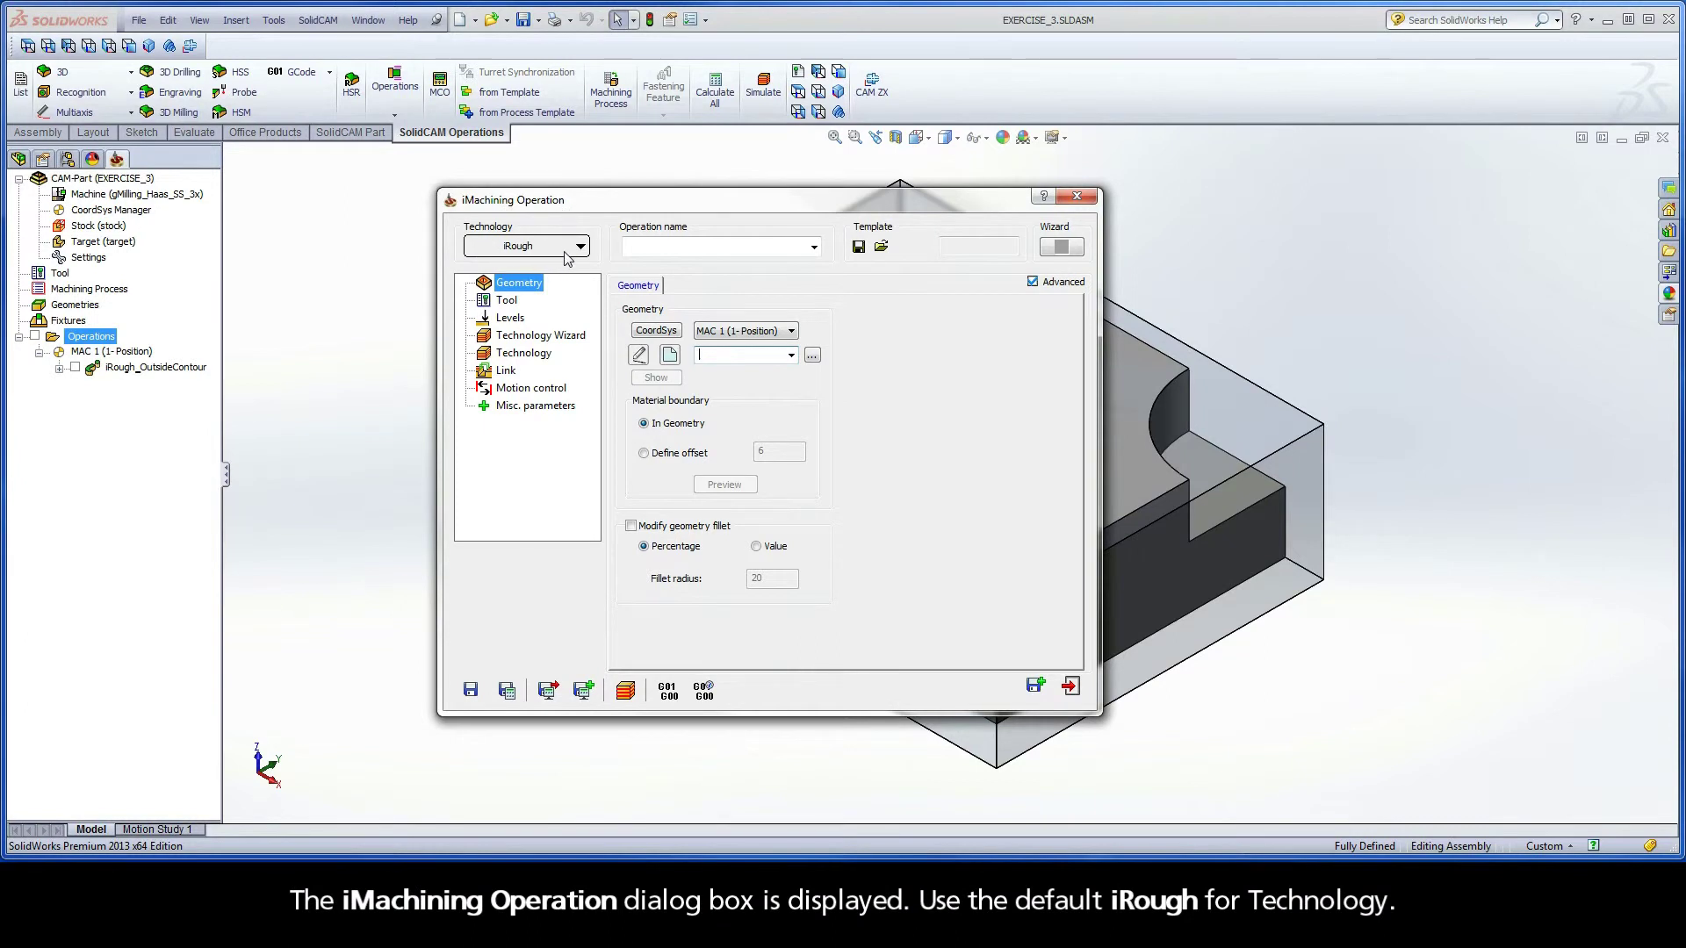
- Chain the pocket's top edge at Auto-constant Z and accept it as contour1
left_click(671, 356)
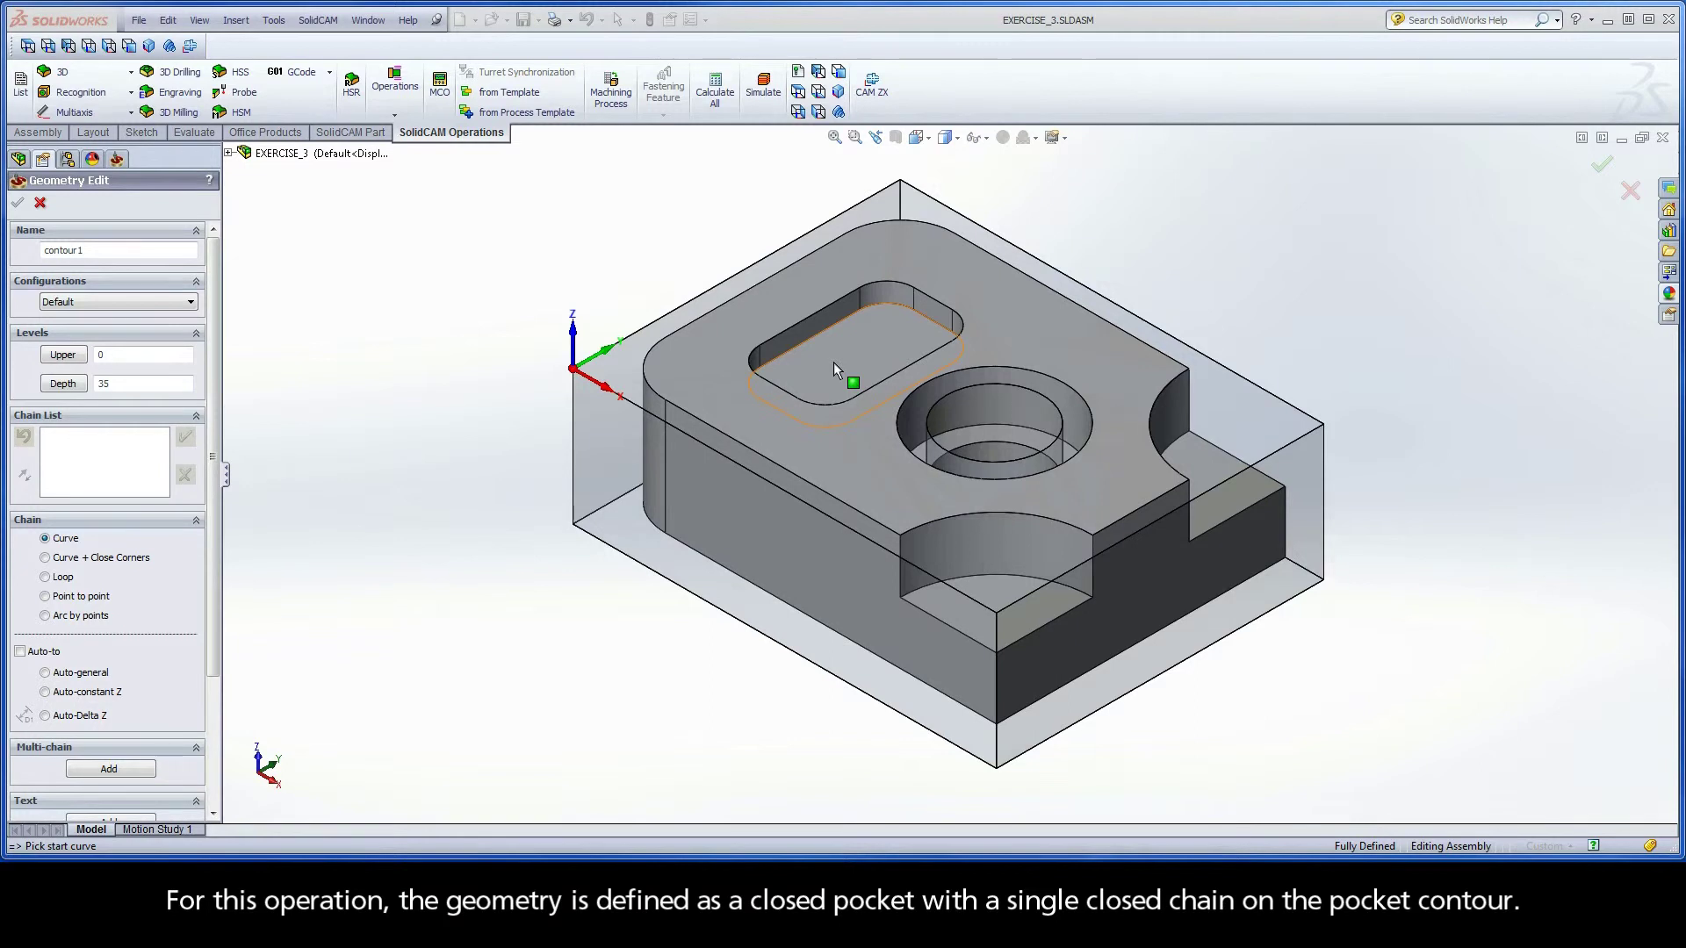
left_click(836, 303)
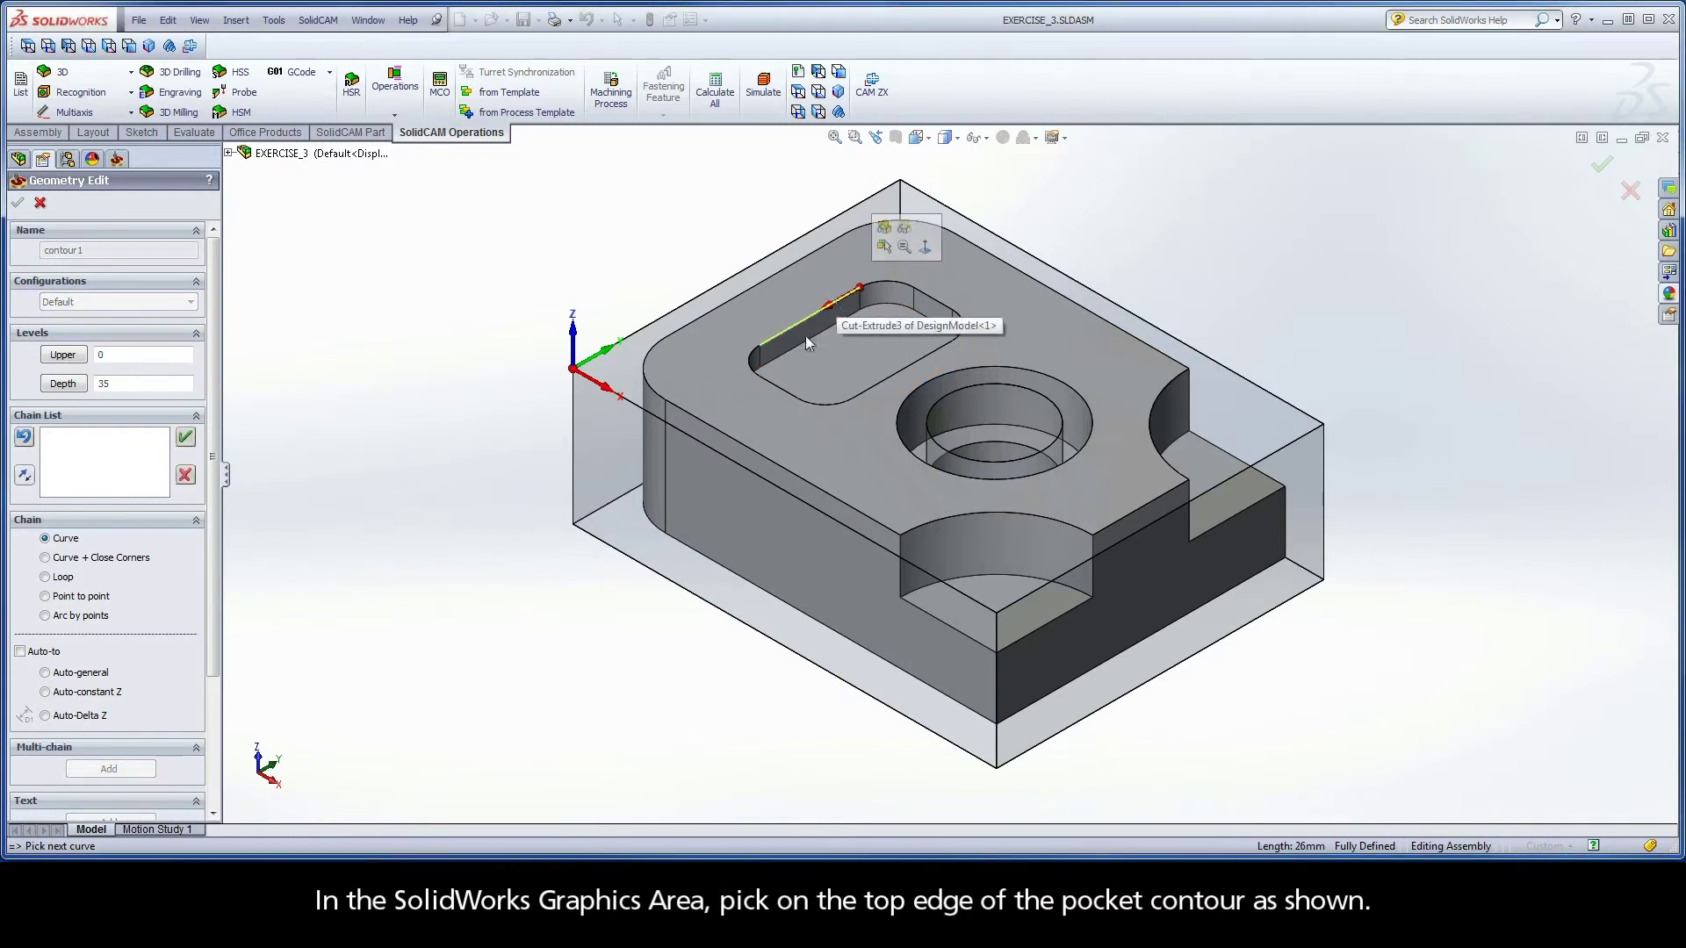
left_click(70, 693)
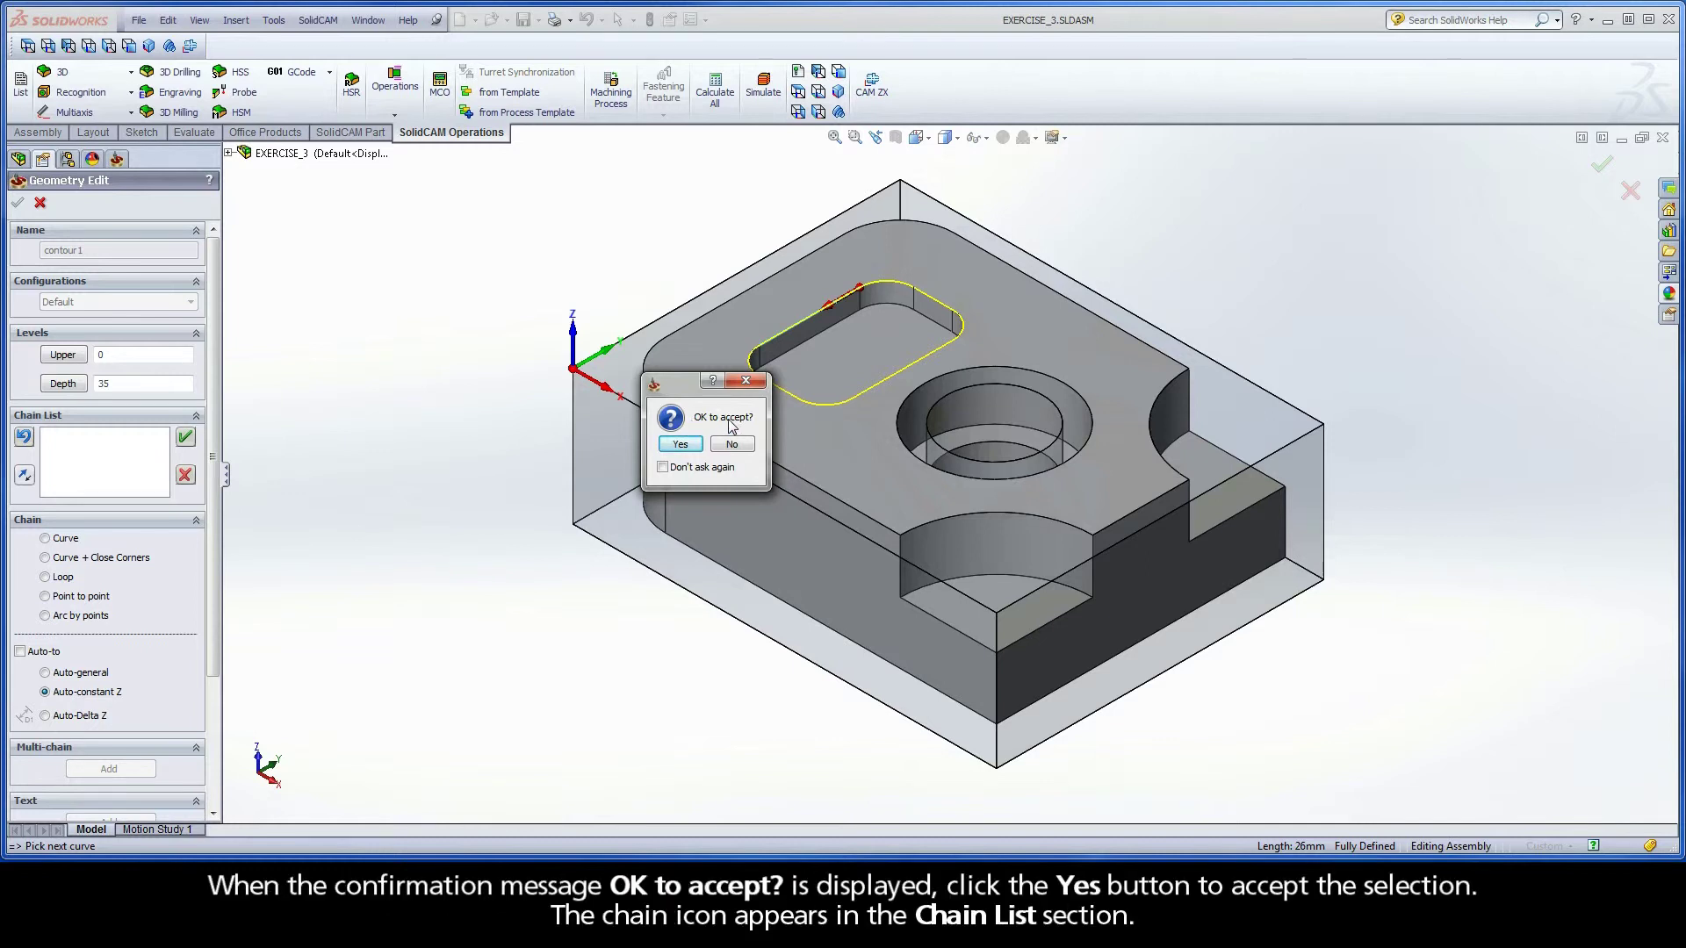
left_click(683, 443)
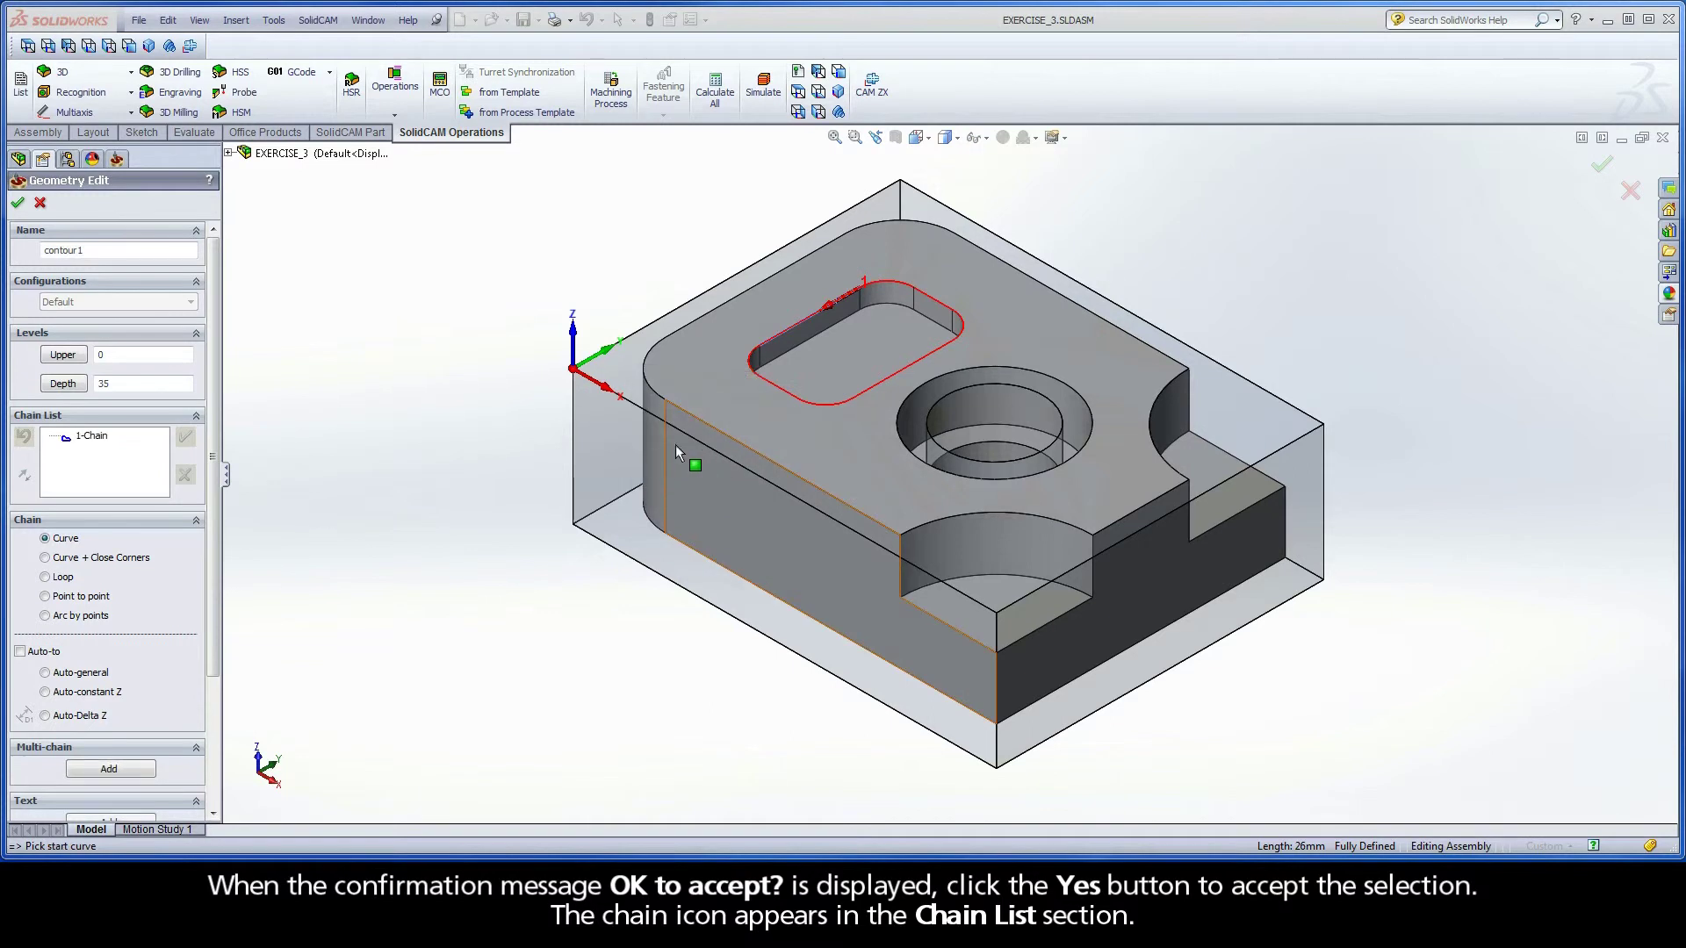
left_click(106, 437)
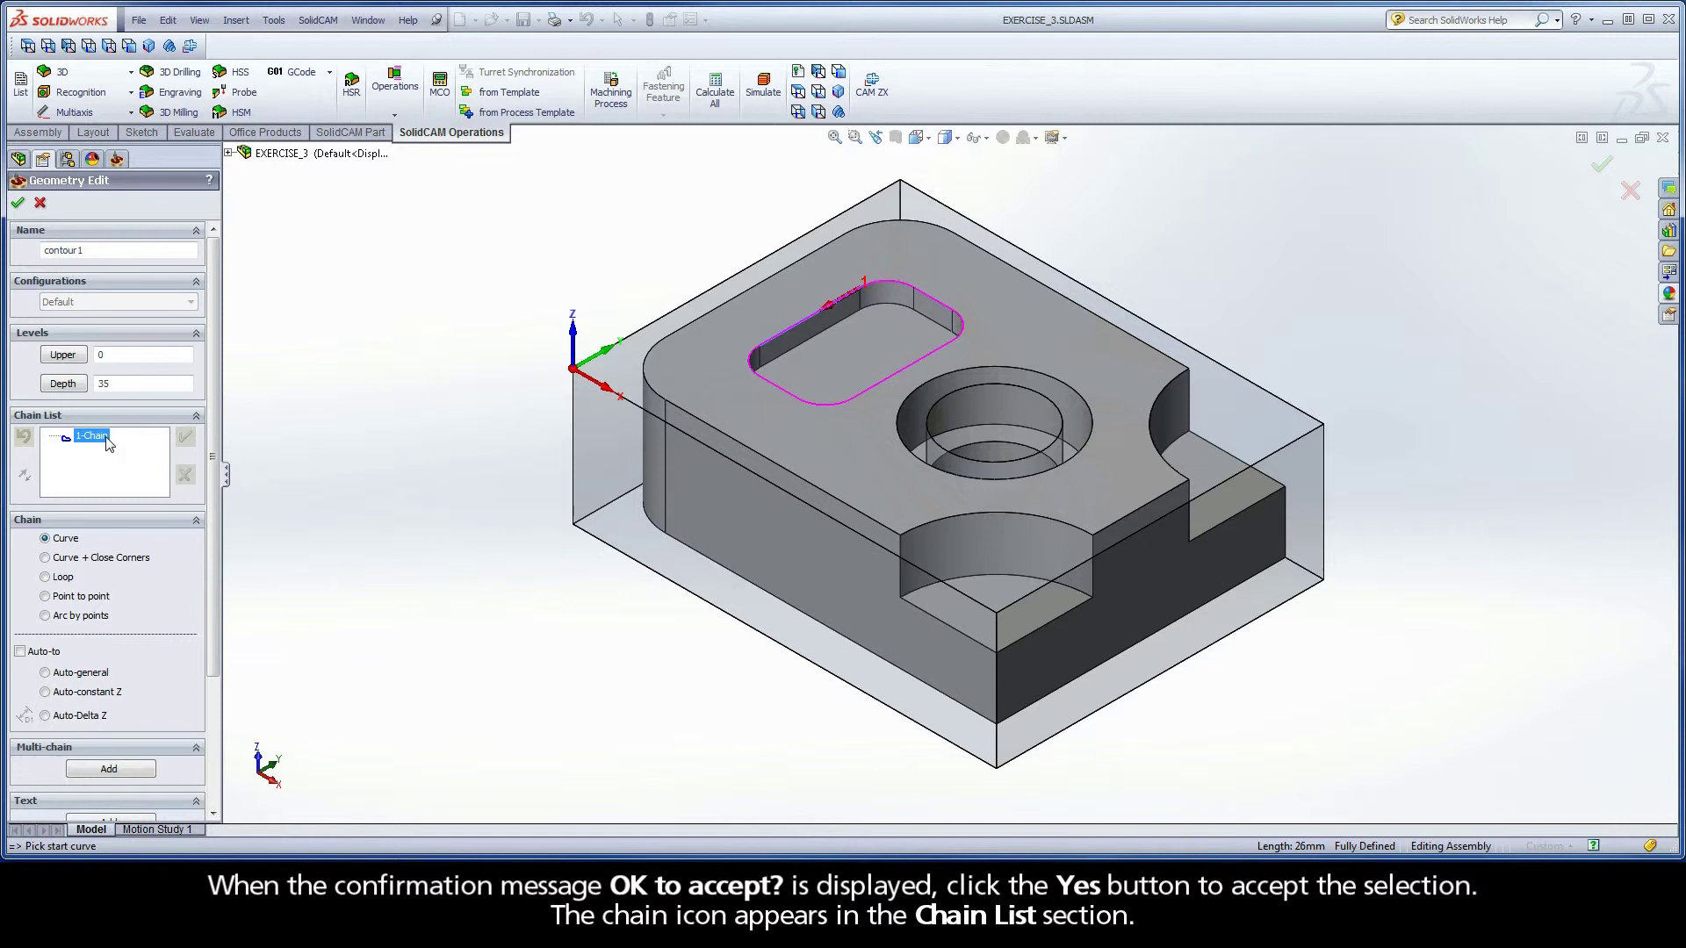
left_click(17, 205)
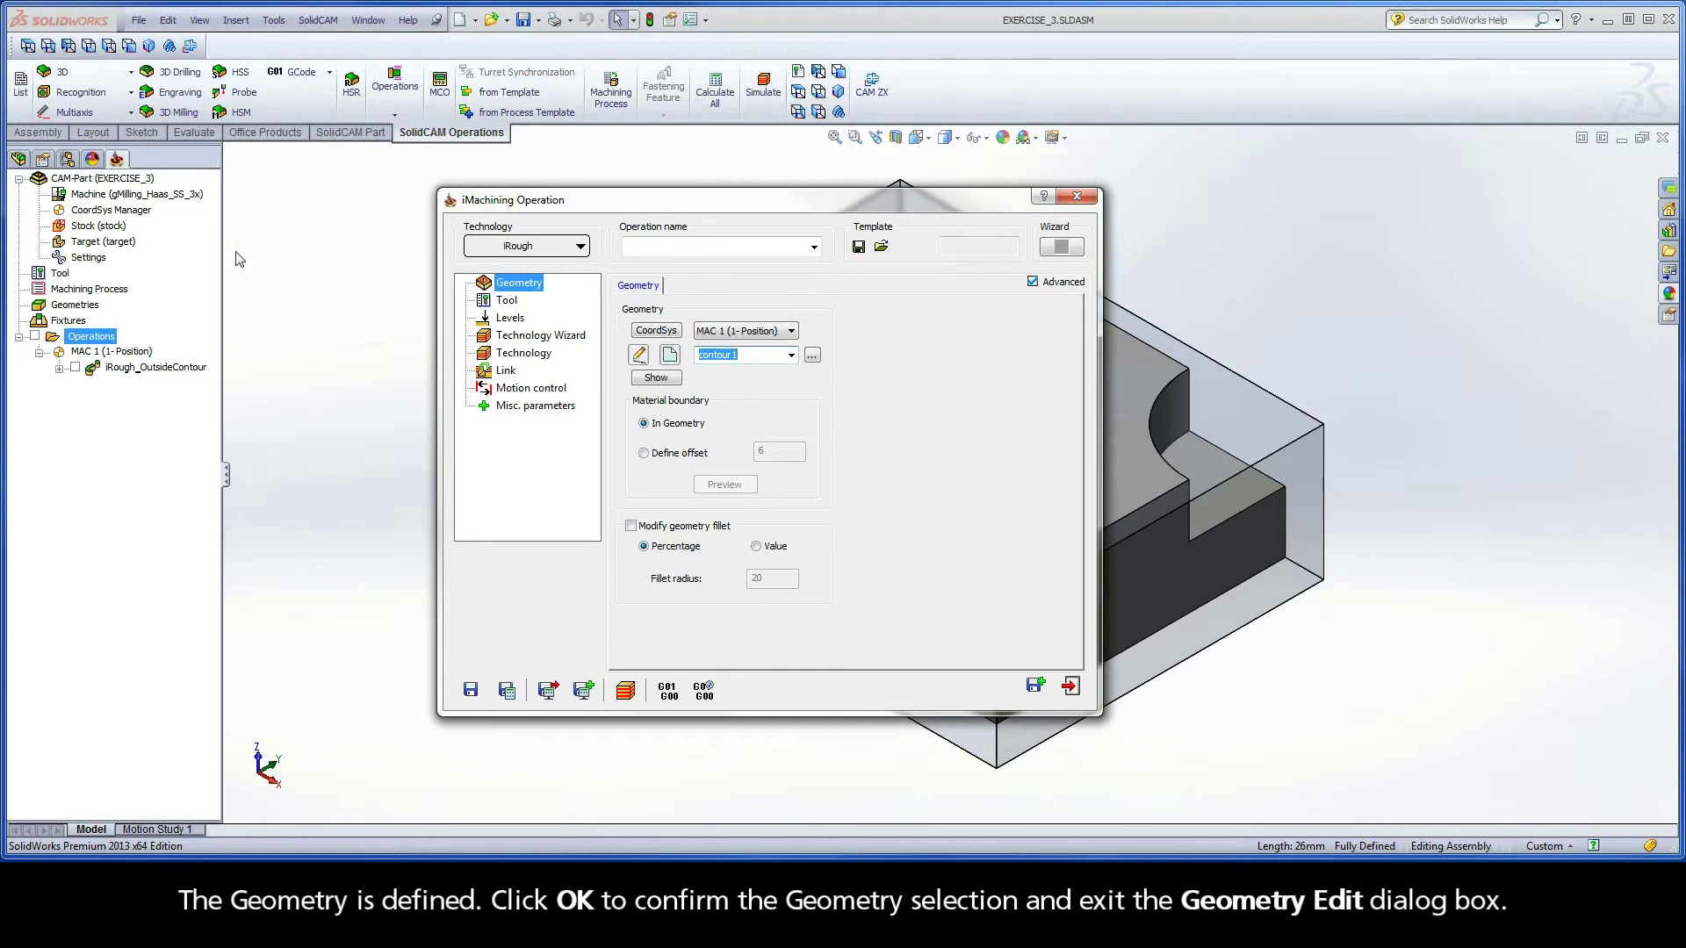
- Assign tool 1, the 12 mm END MILL, from the Part Tool Table
left_click(509, 303)
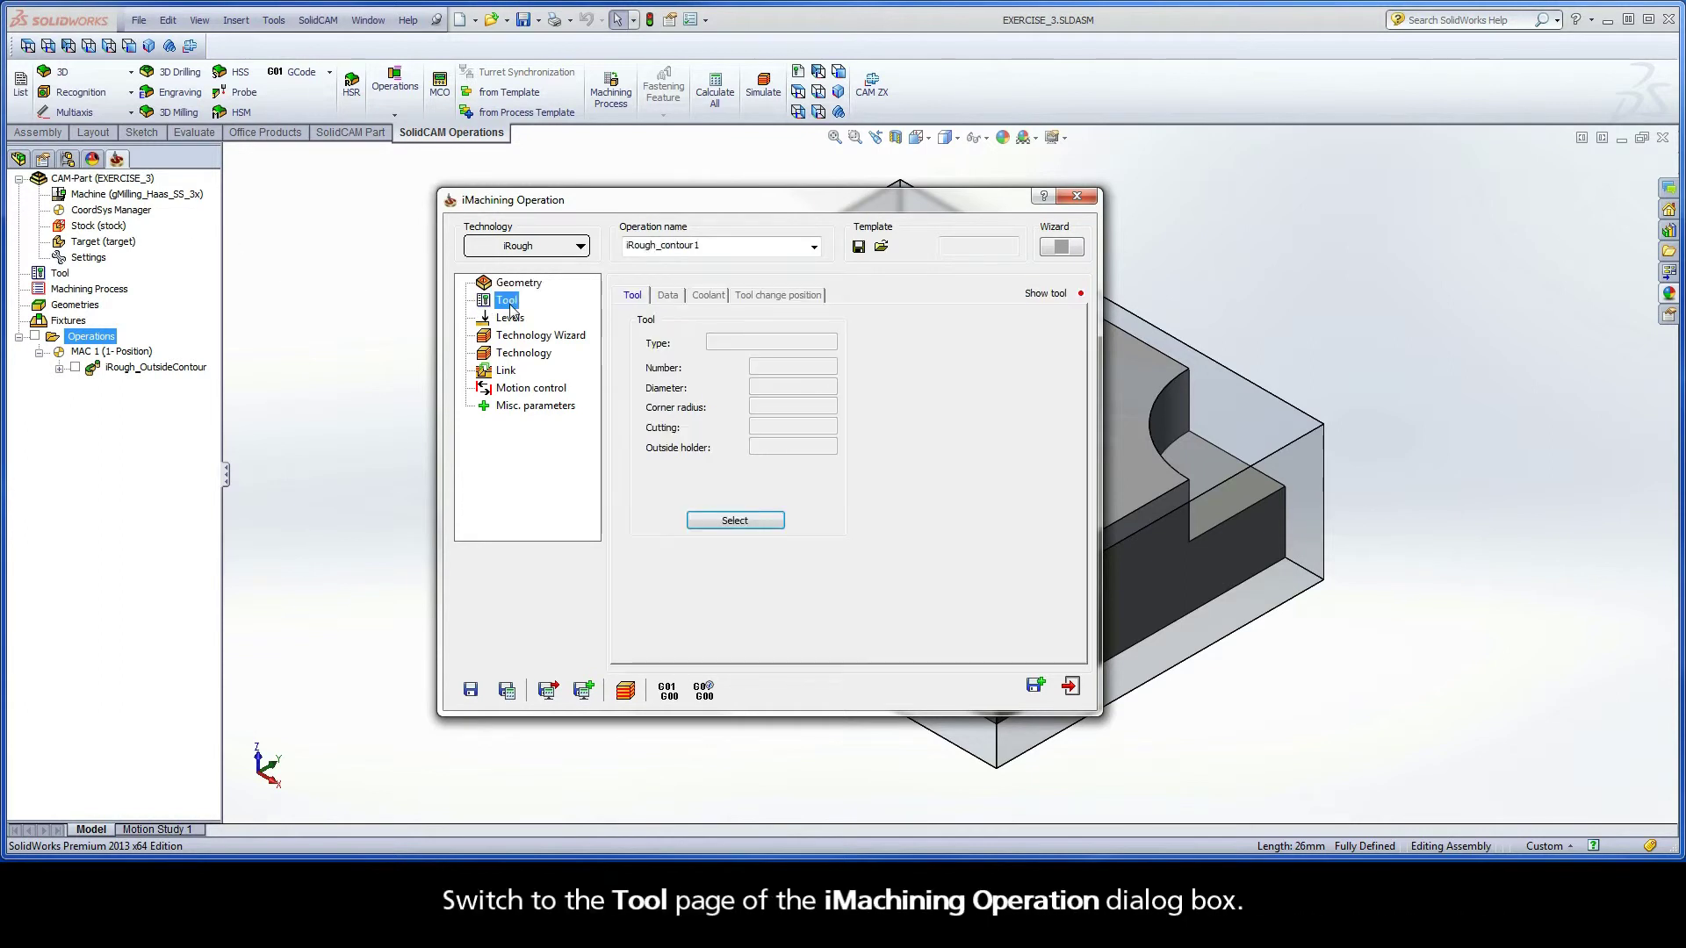
left_click(735, 522)
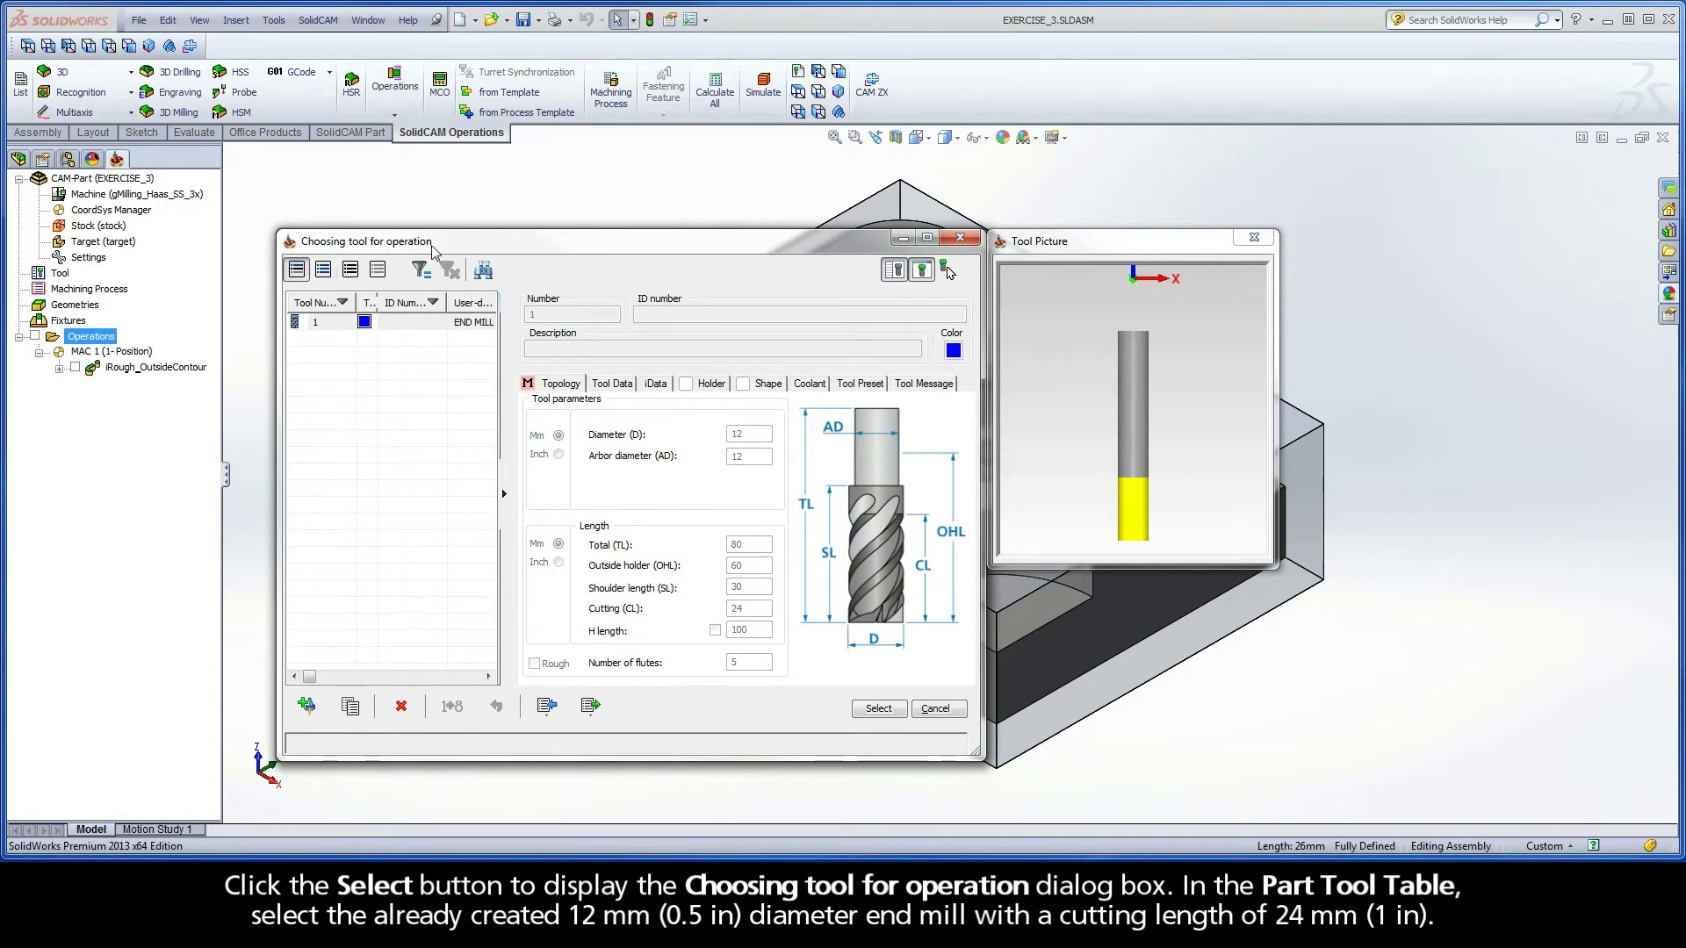
left_click(434, 322)
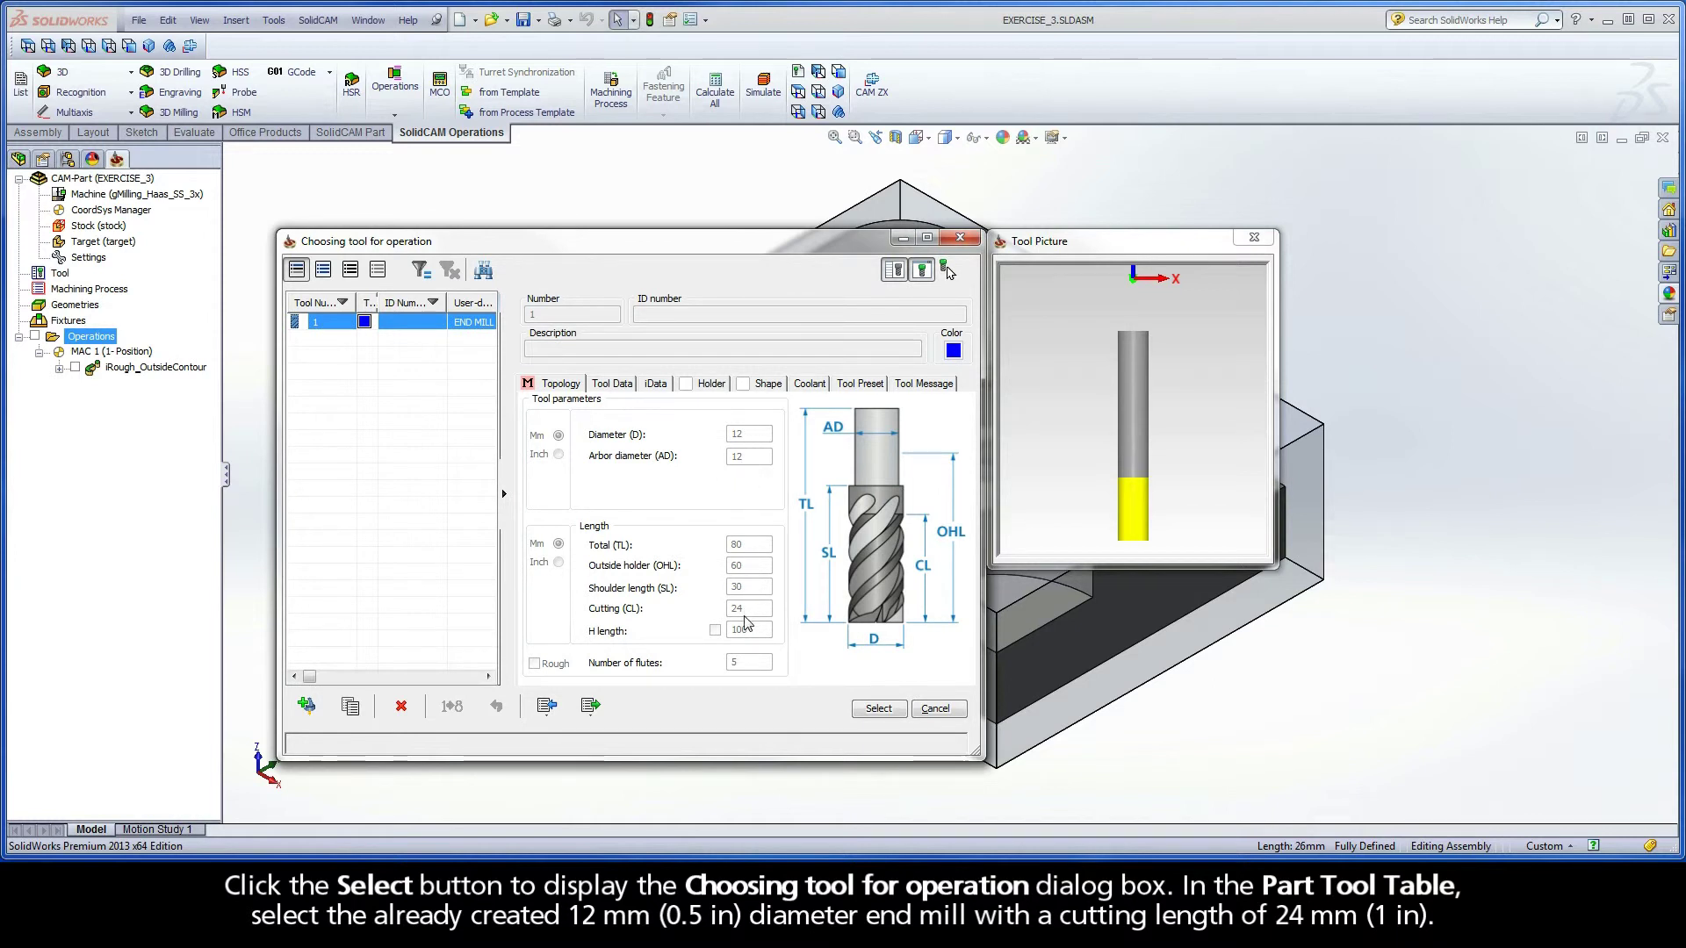
left_click(880, 709)
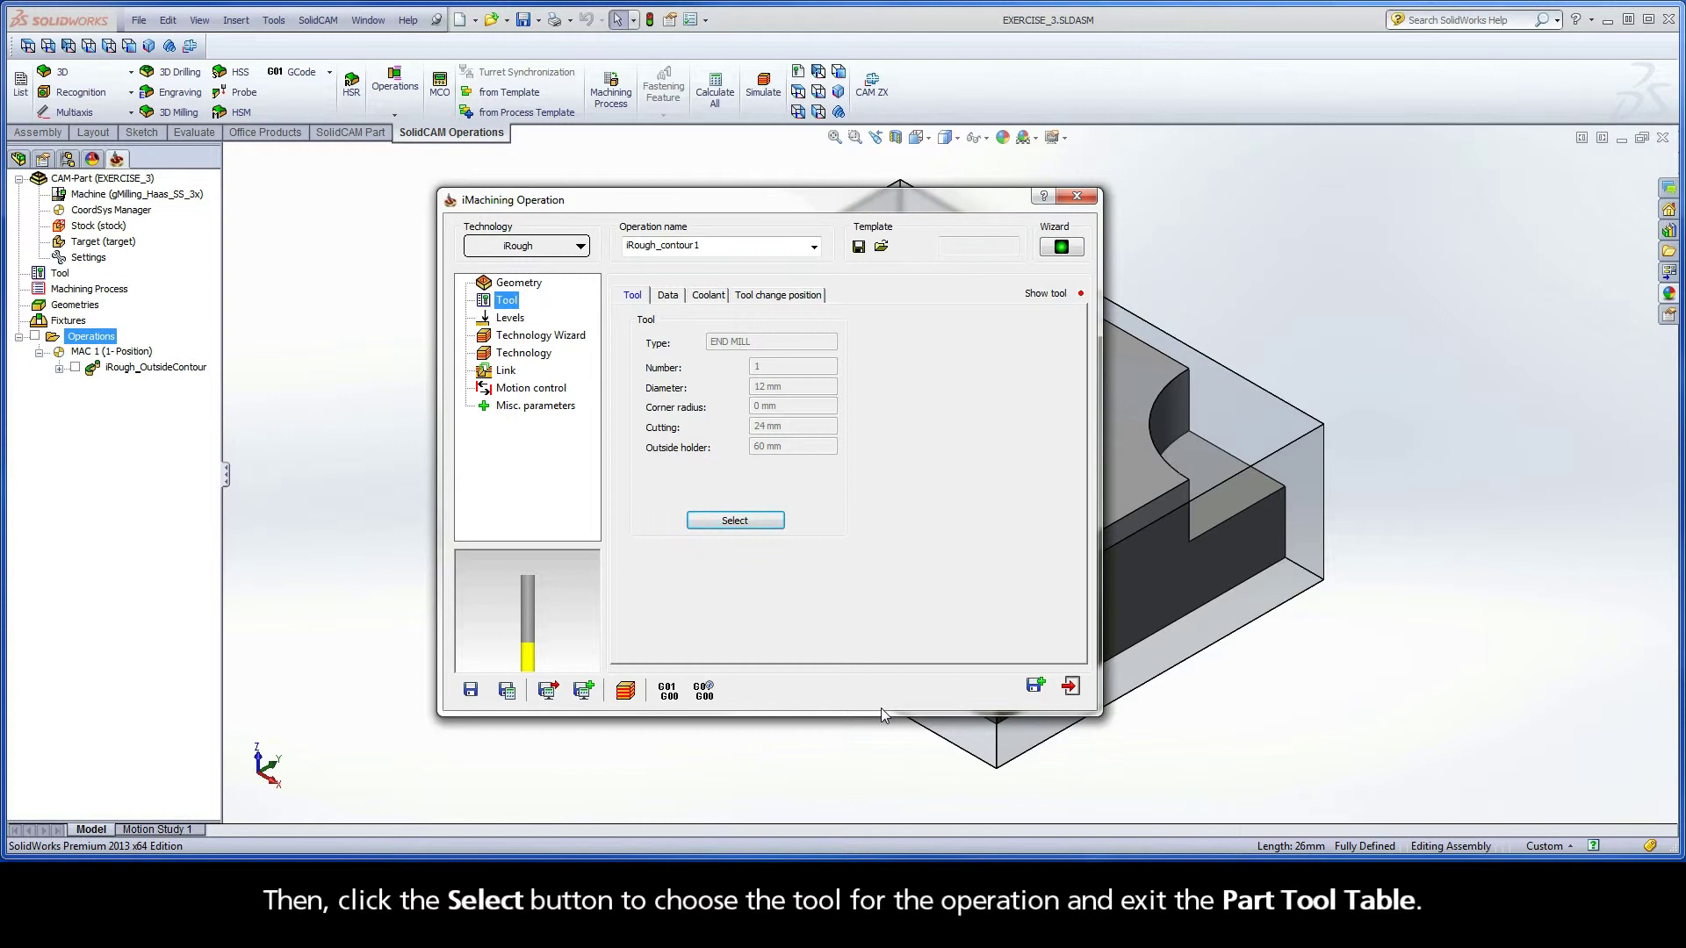
- Set milling levels from the part's top face (Z 0) down to the pocket floor (-5)
left_click(509, 319)
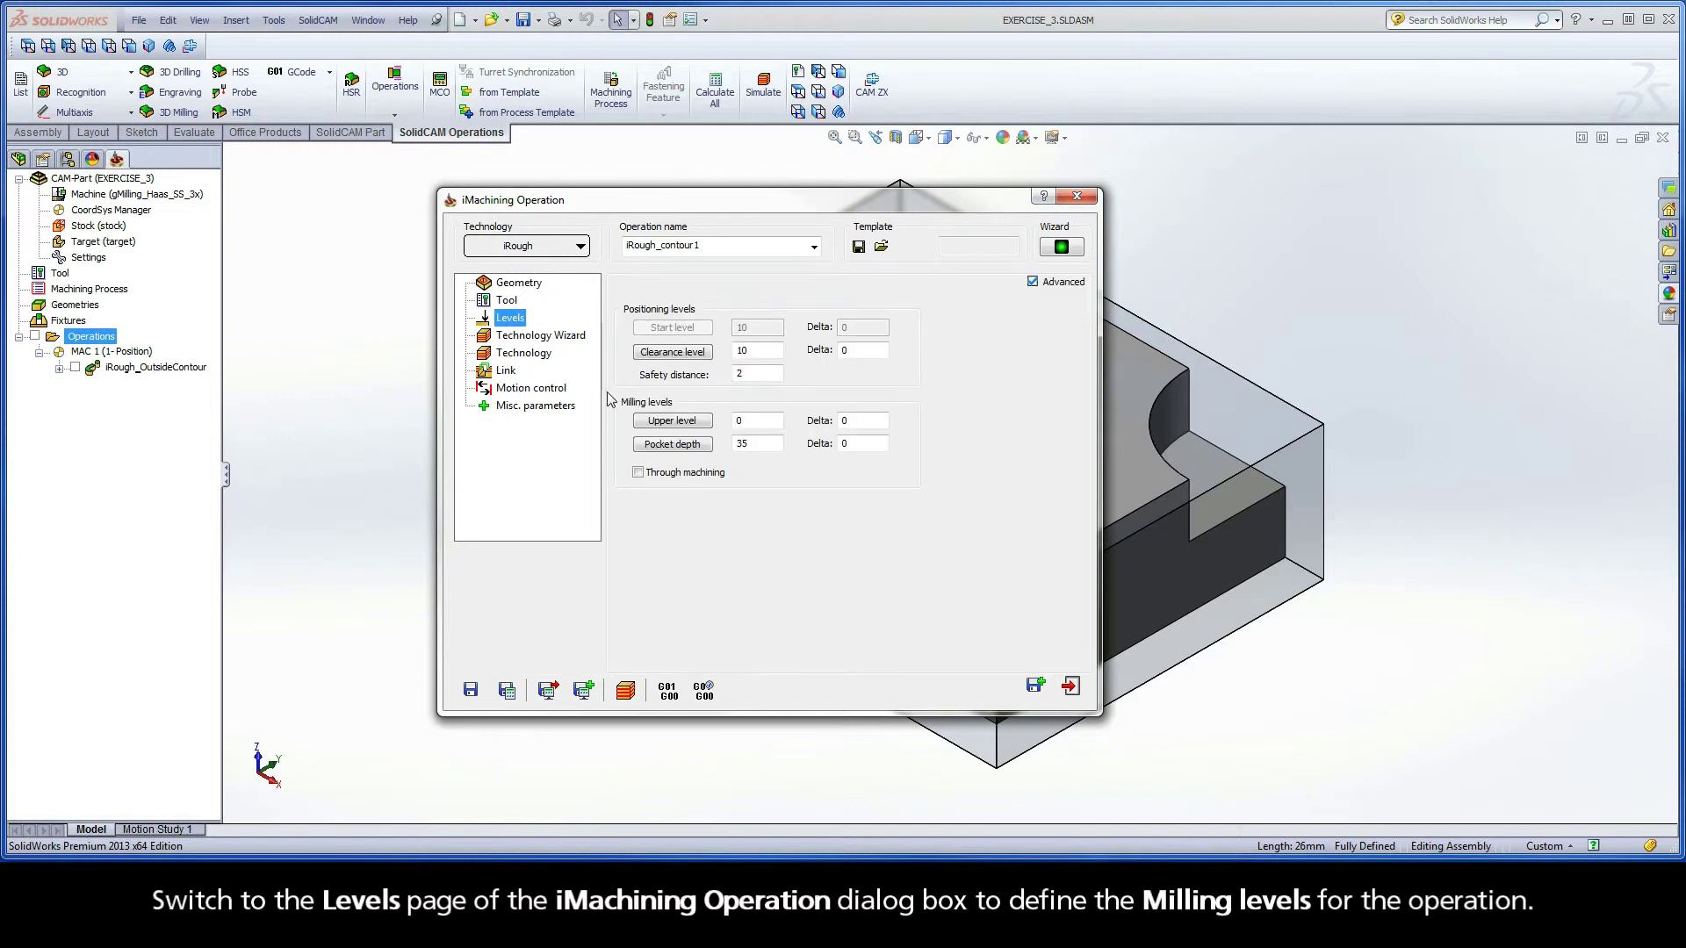
left_click(672, 422)
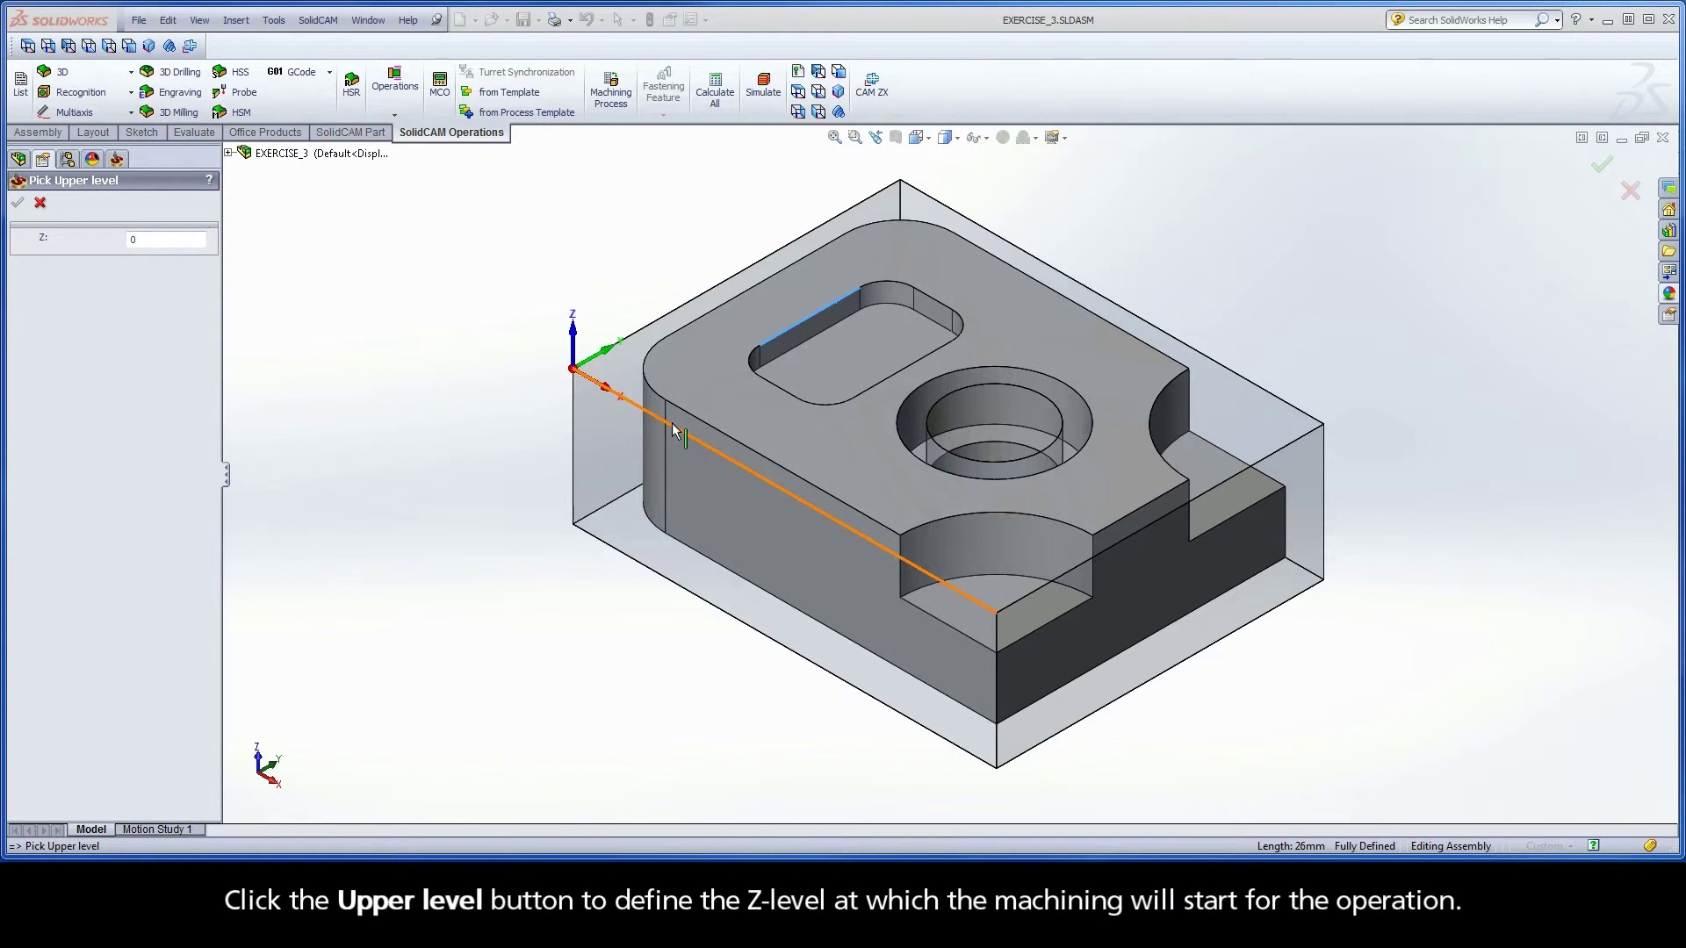
left_click(695, 373)
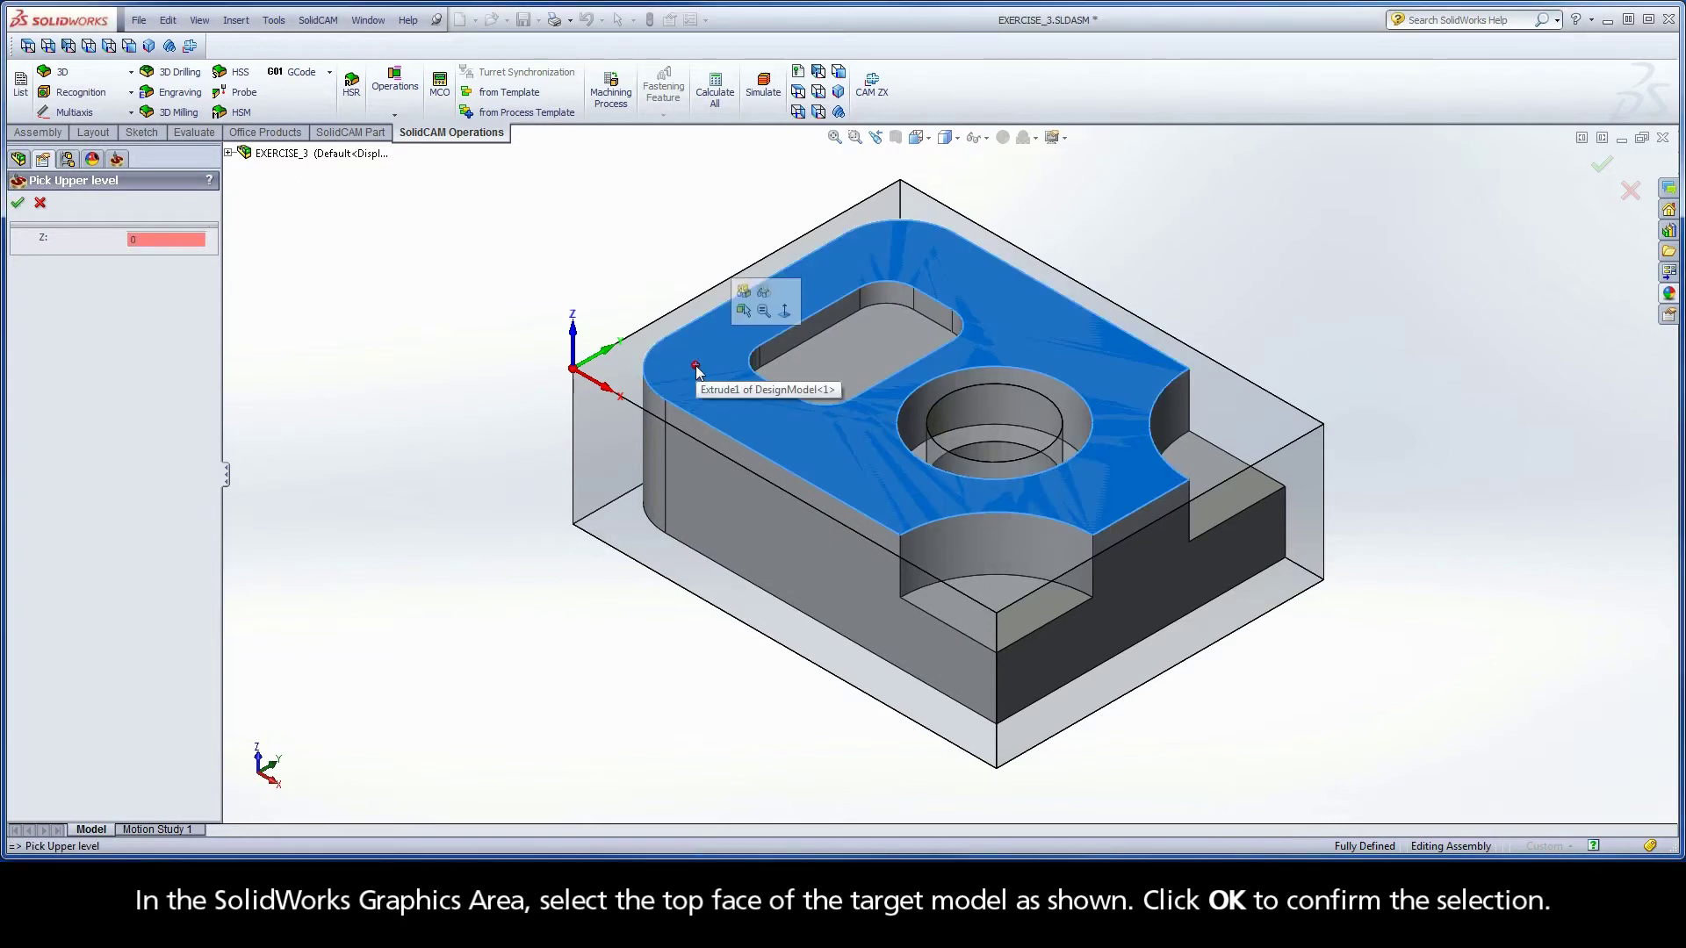
left_click(19, 204)
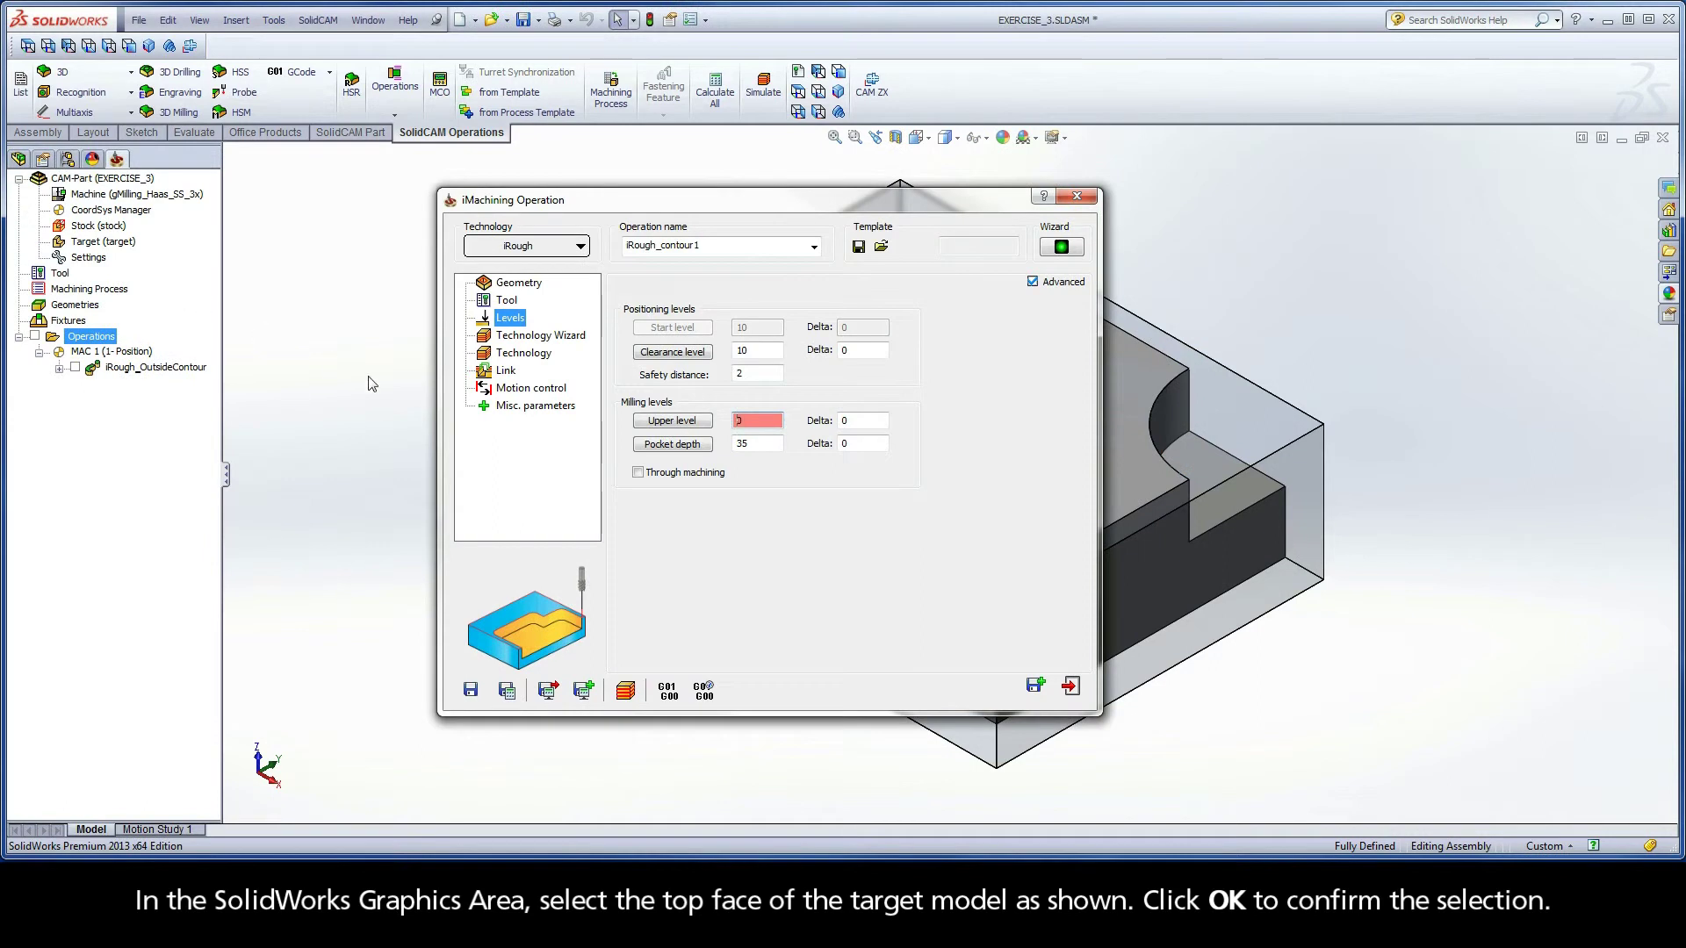
left_click(672, 445)
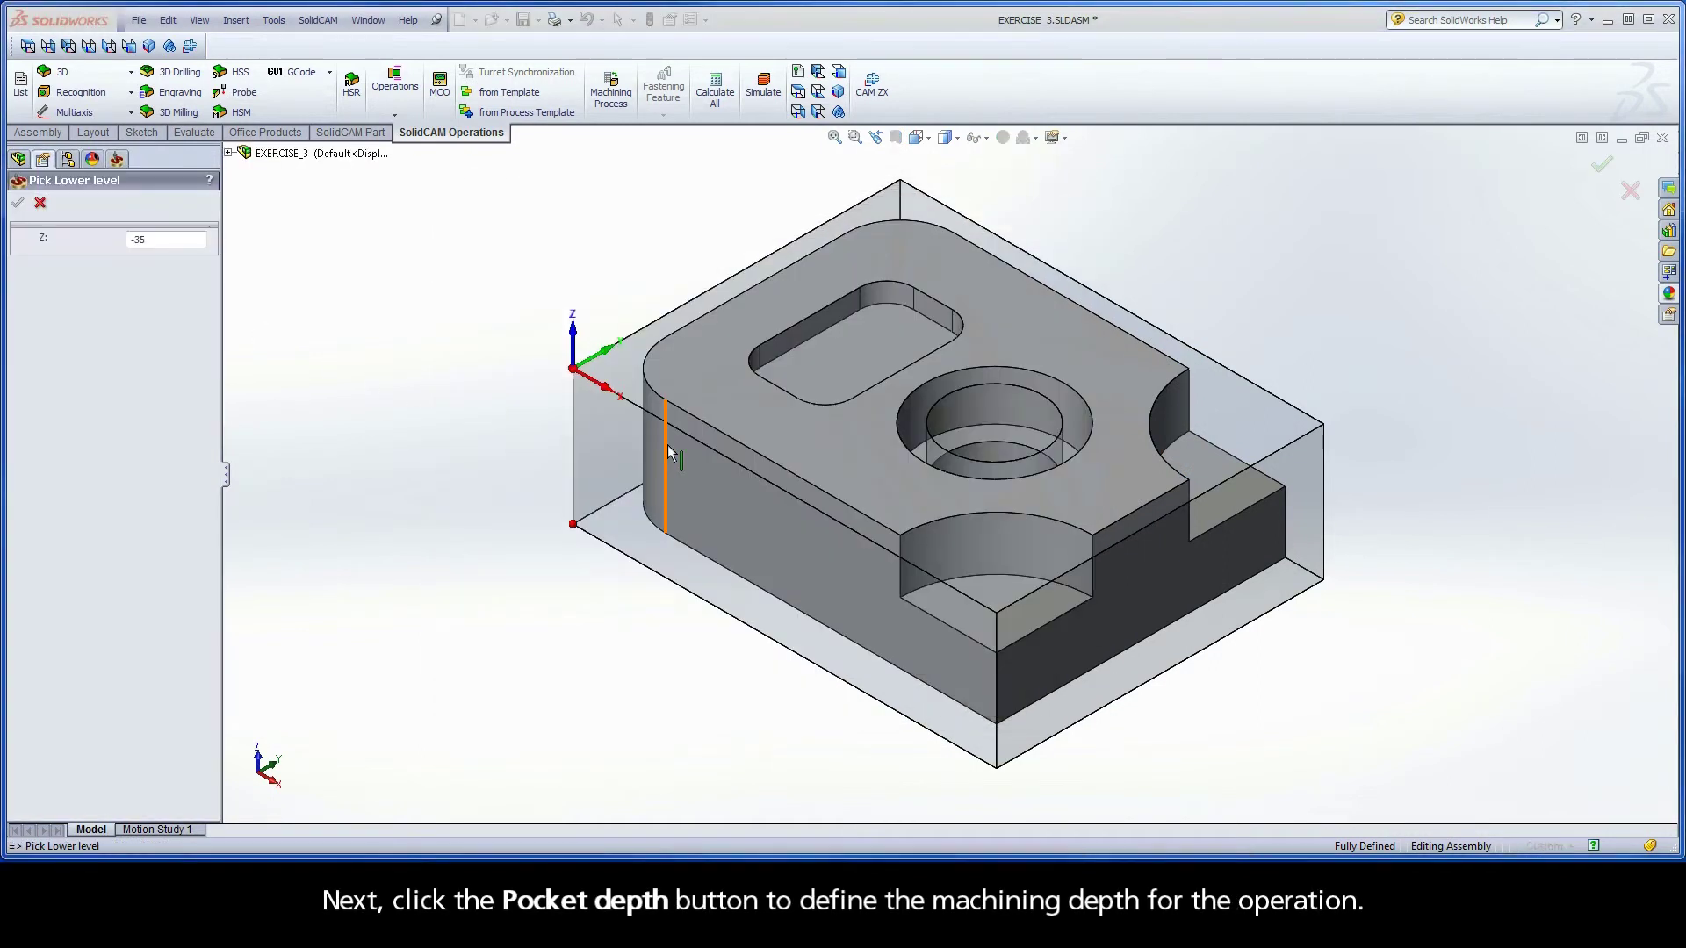
left_click(839, 362)
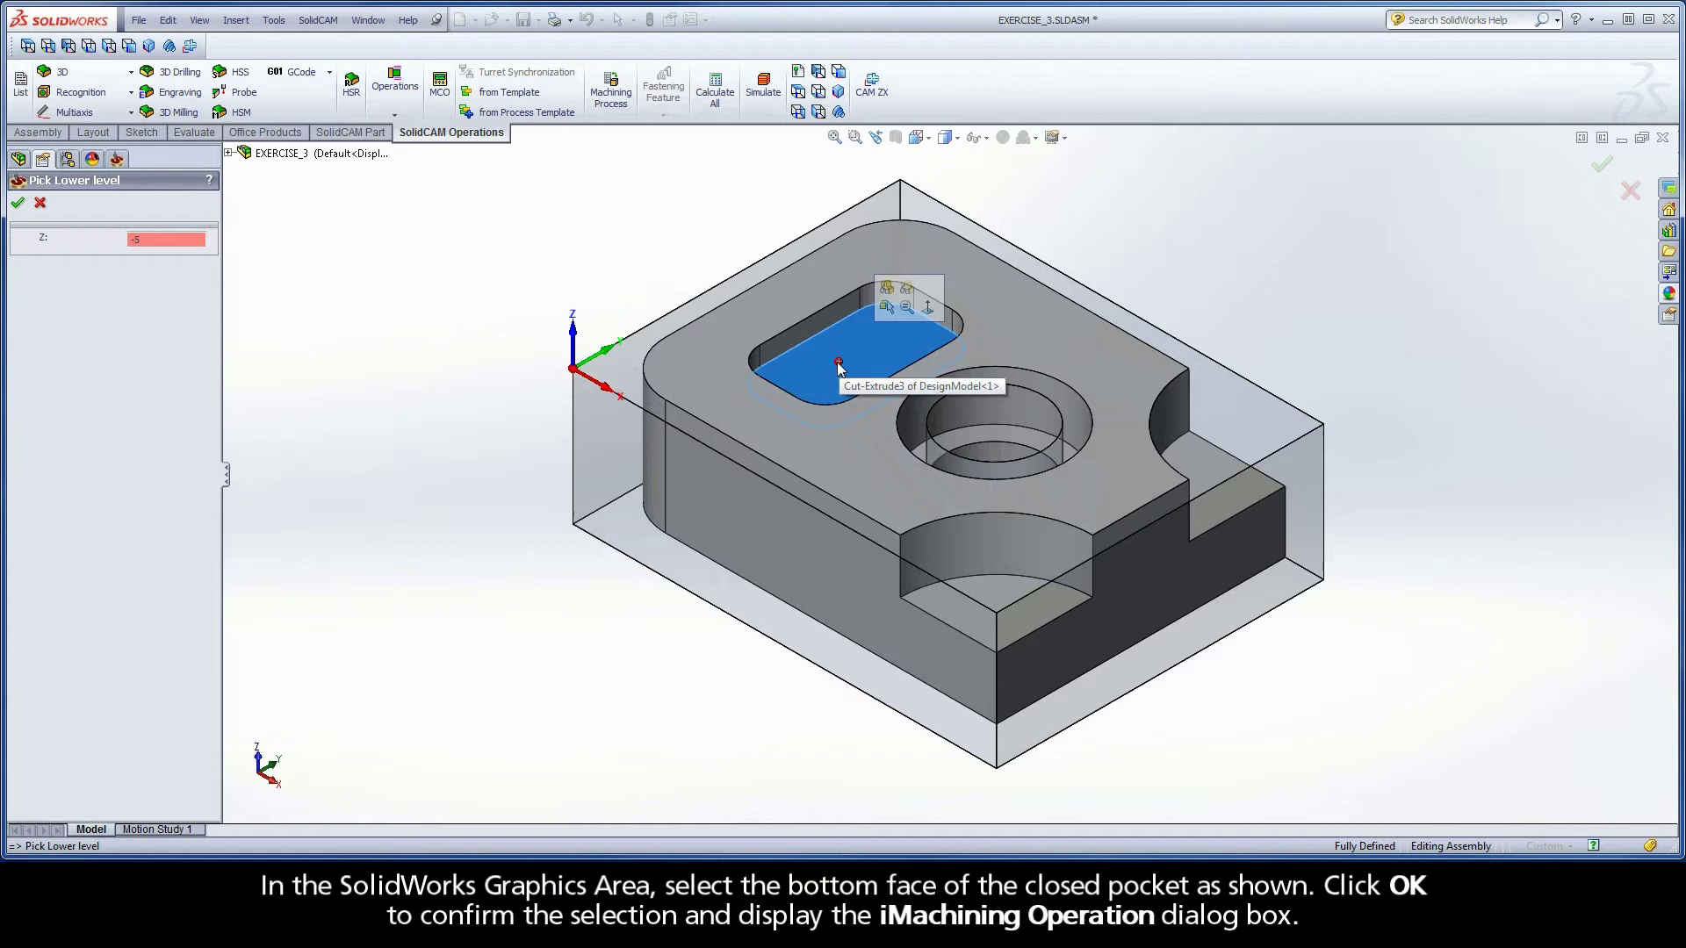
left_click(21, 206)
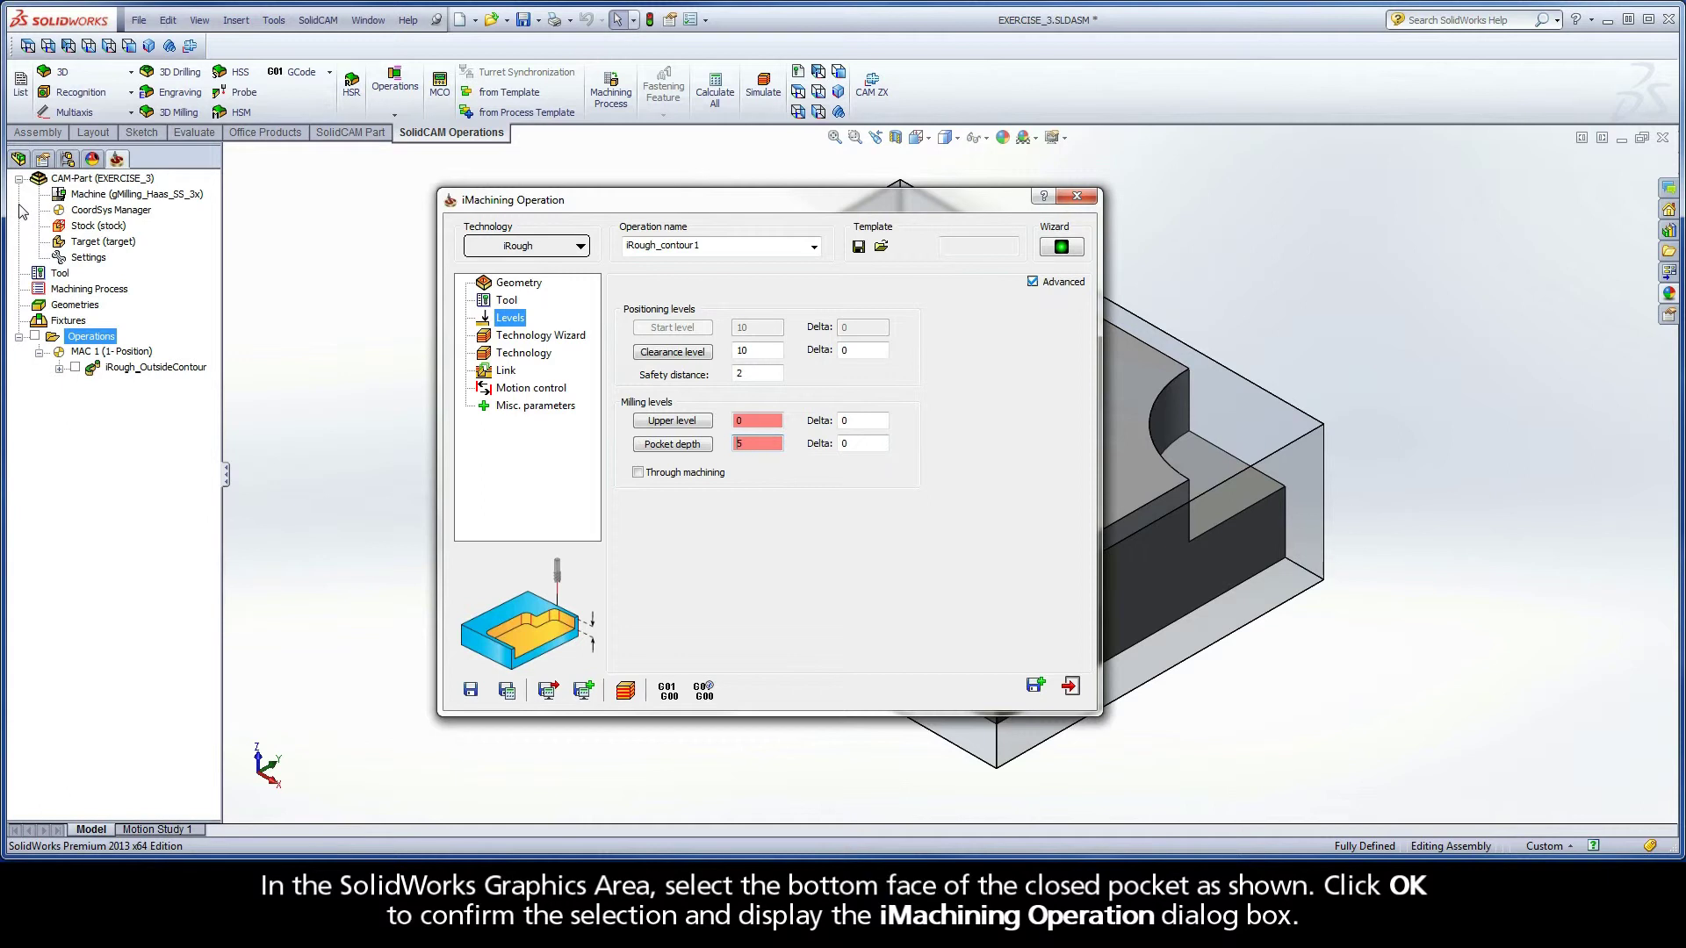
- Show the Technology Wizard's automatically calculated cutting conditions
left_click(538, 338)
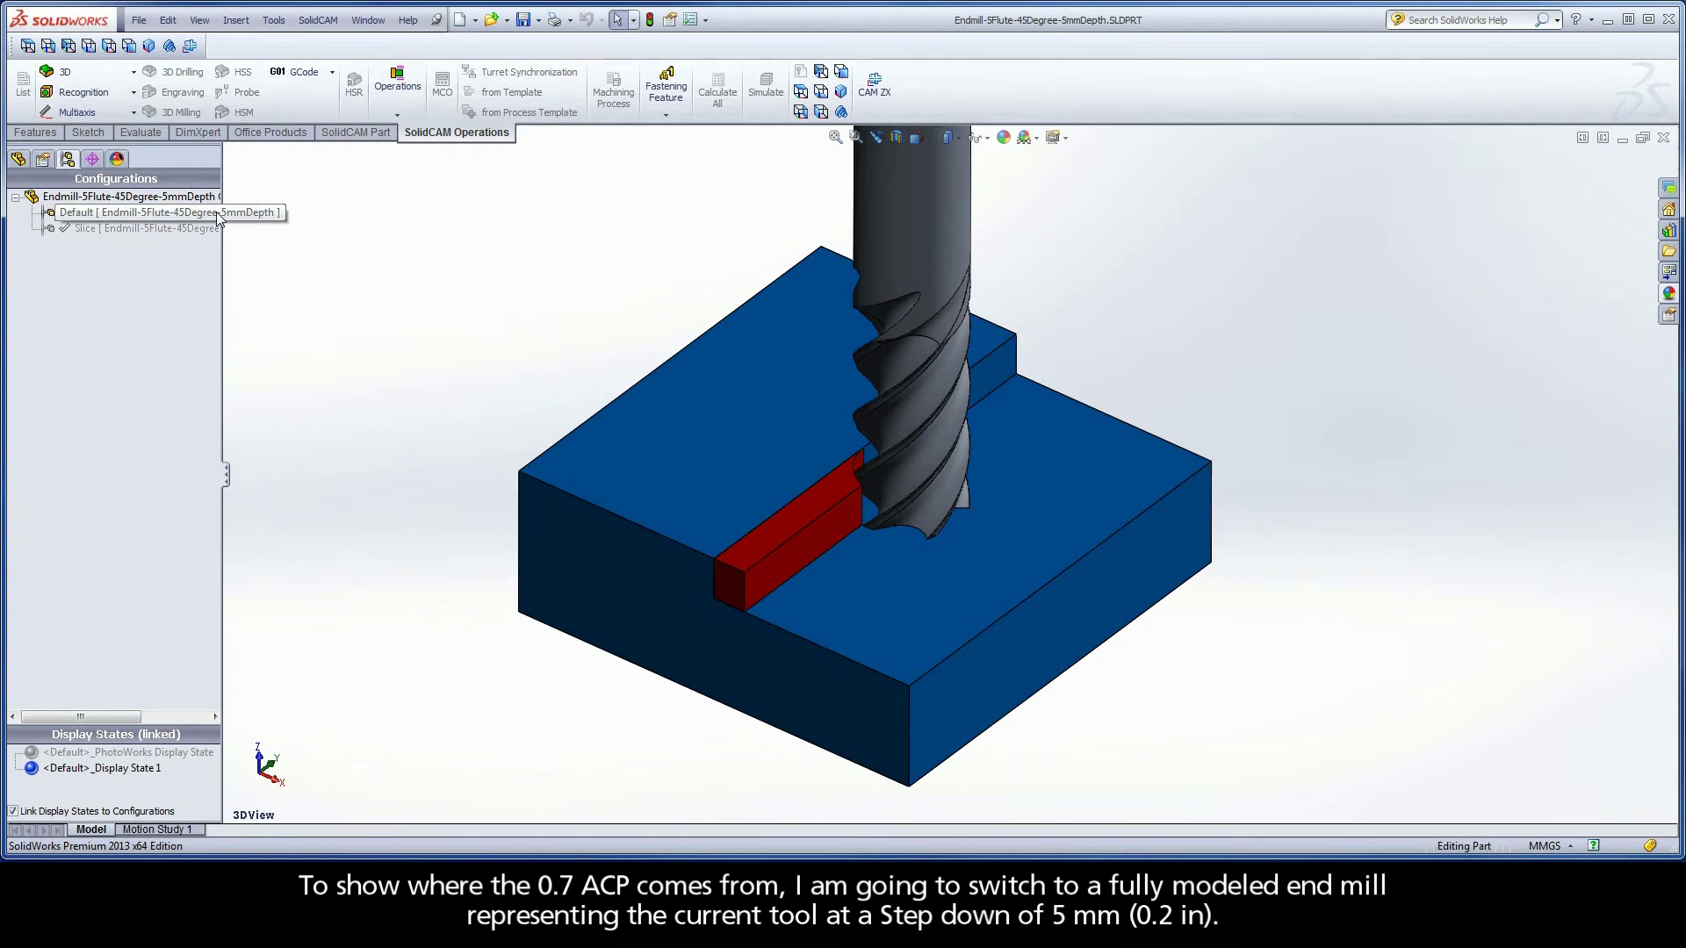
- Section the end mill model using the SlideView orientation and Slice configuration
left_click(218, 219)
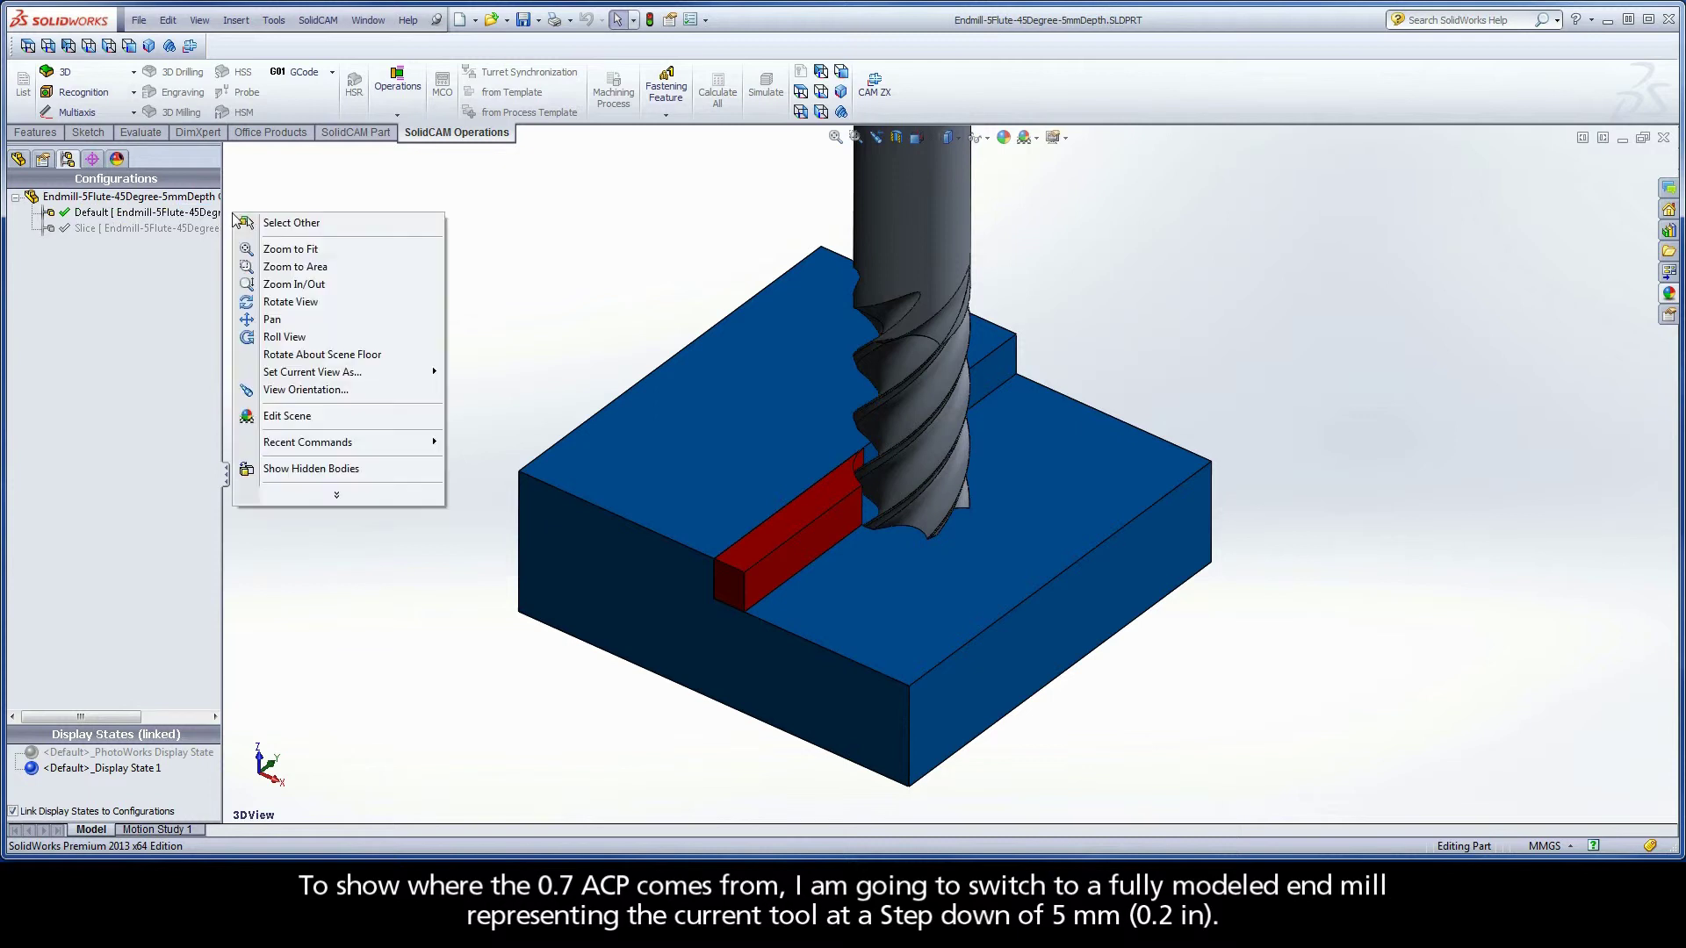
right_click(232, 214)
left_click(290, 389)
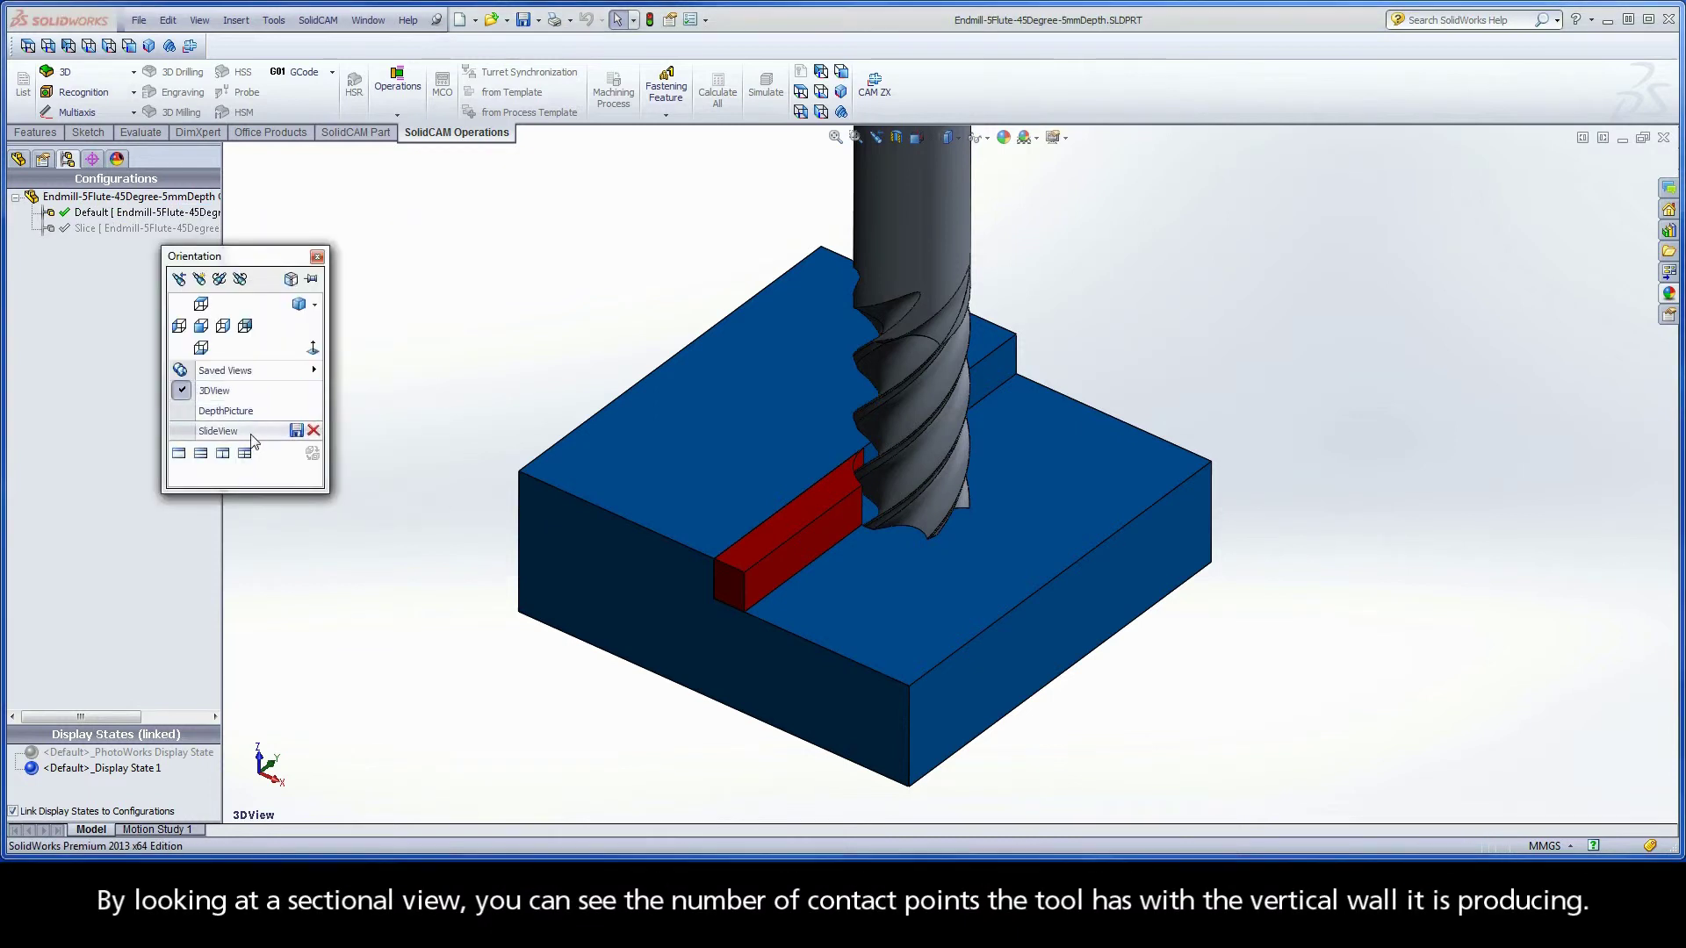
left_click(224, 426)
double_click(212, 228)
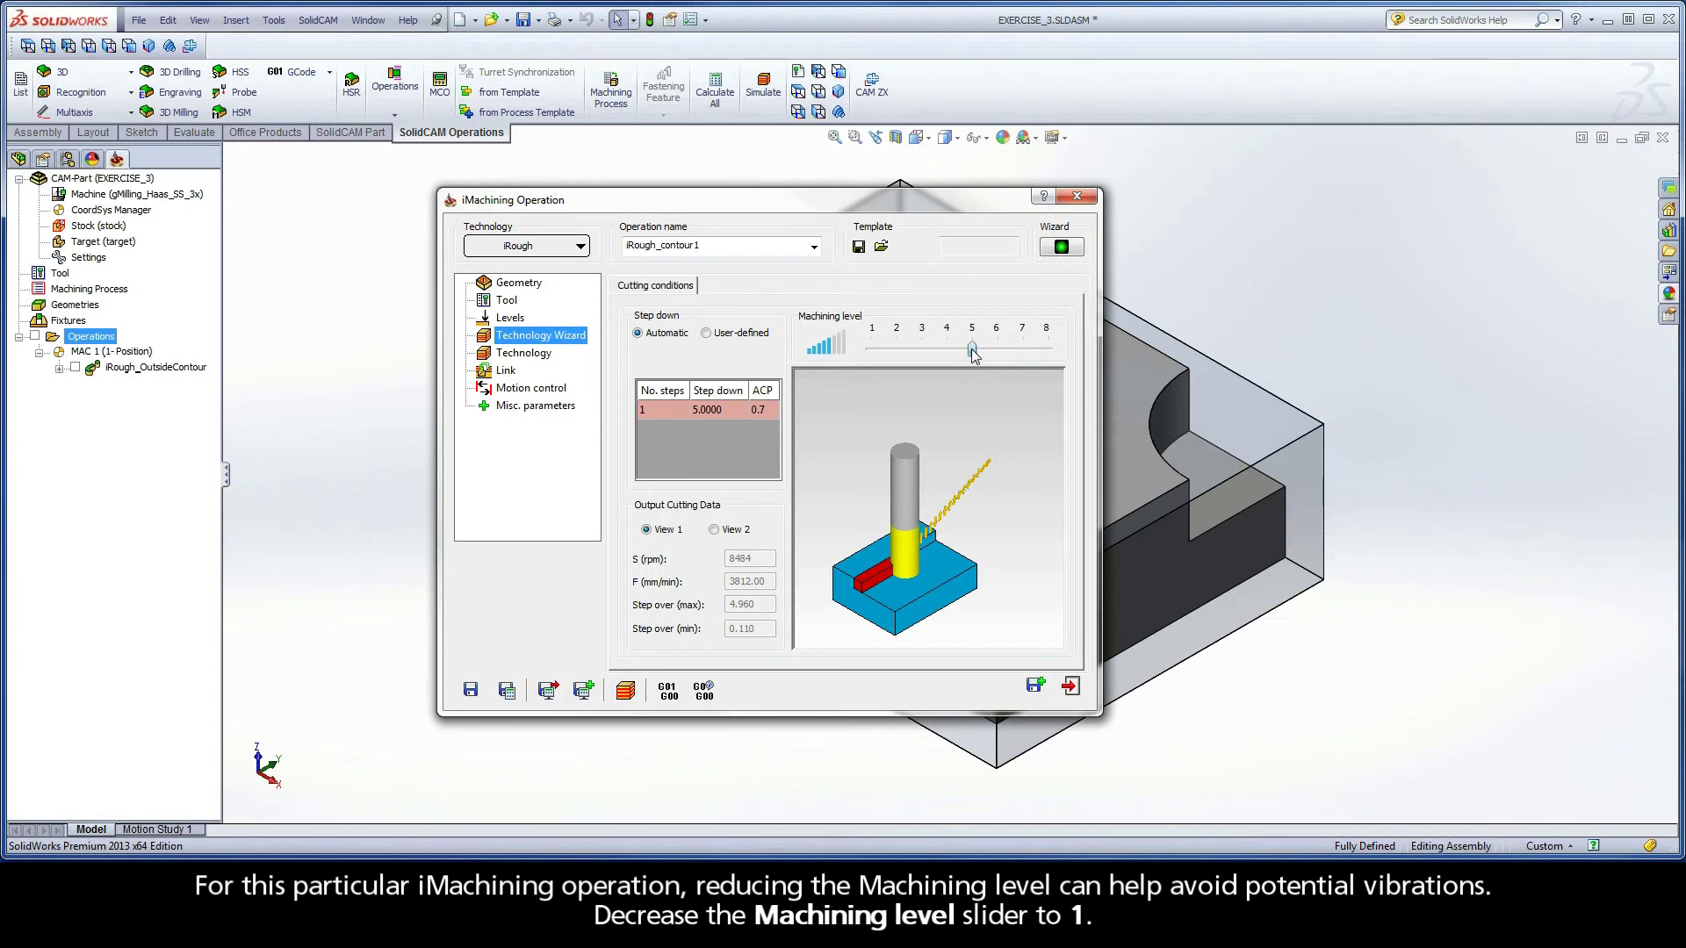
- Lower the machining level from 5 to 1, giving S 4865 and F 2457
left_click_drag(974, 353, 874, 353)
- Inspect the 0.24 wall/island offset value on the Technology page
left_click(523, 355)
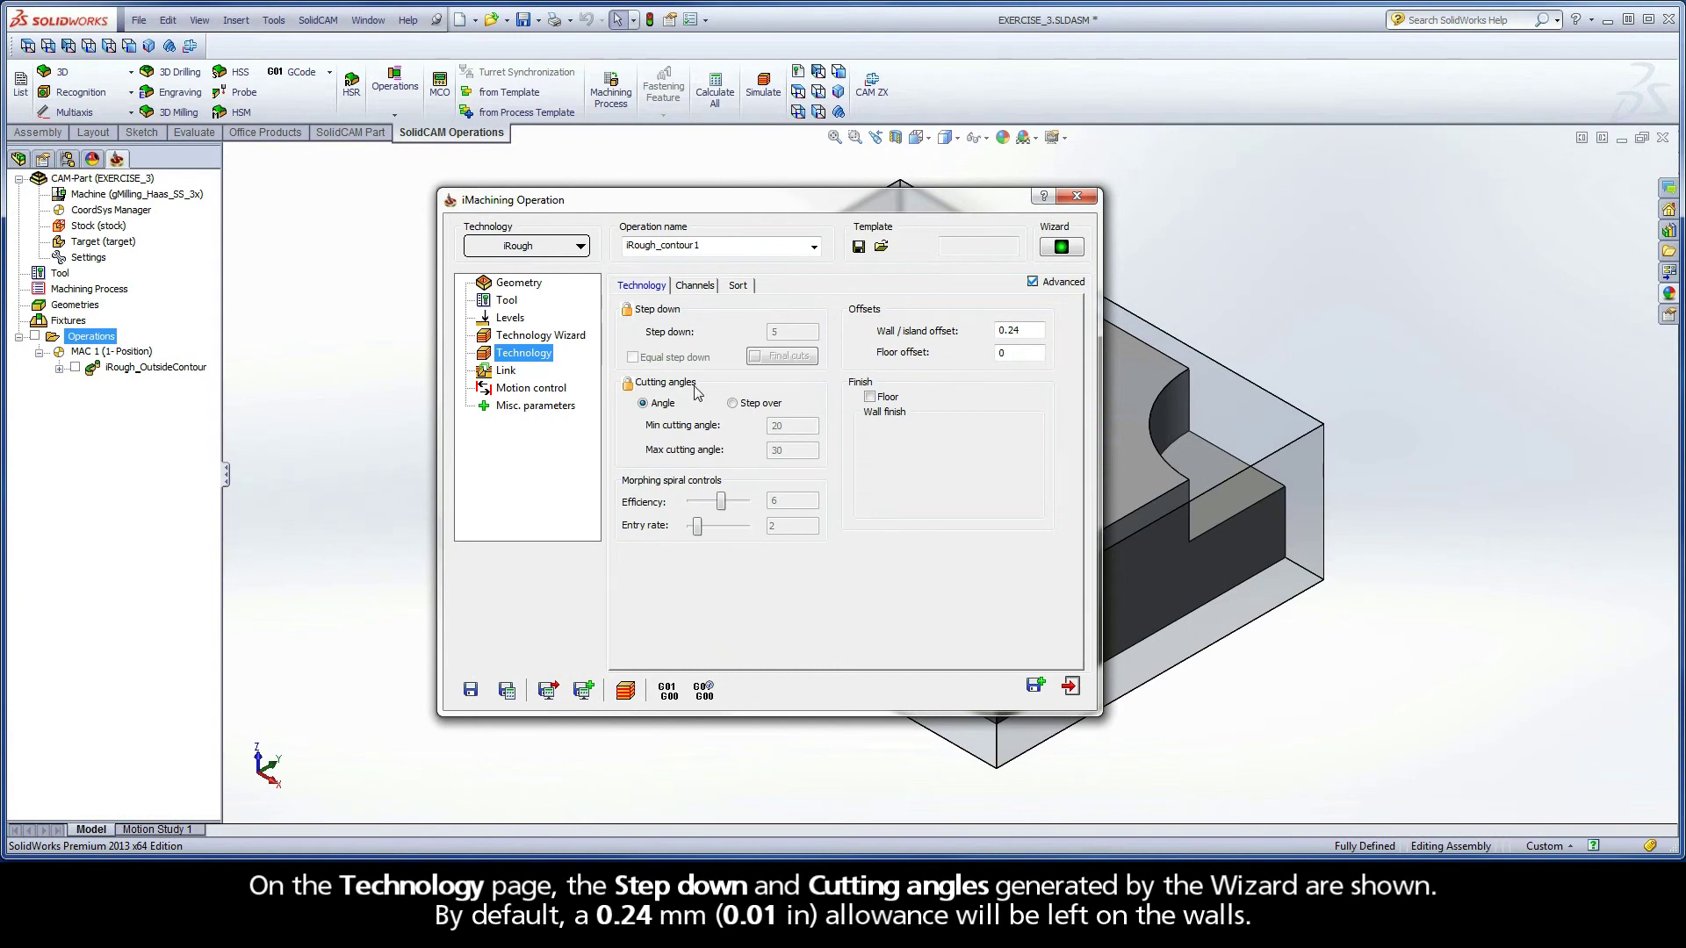
double_click(1014, 330)
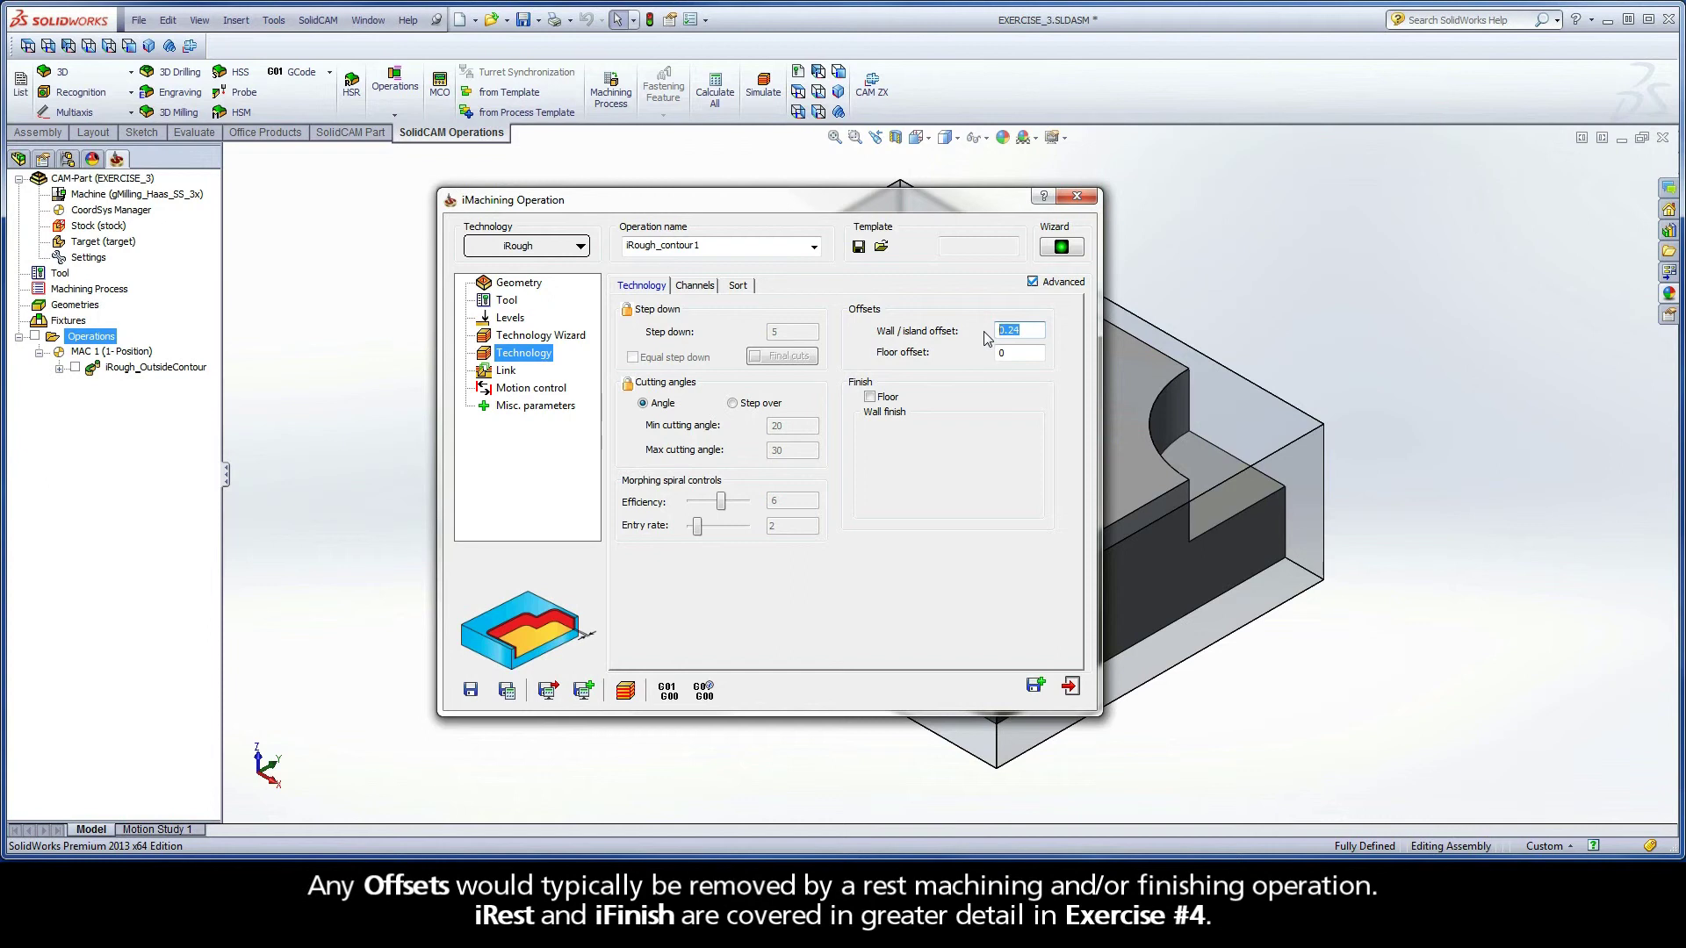
- Rename the operation to iRough_PocketRecess on the Link page and save and calculate it
left_click(508, 373)
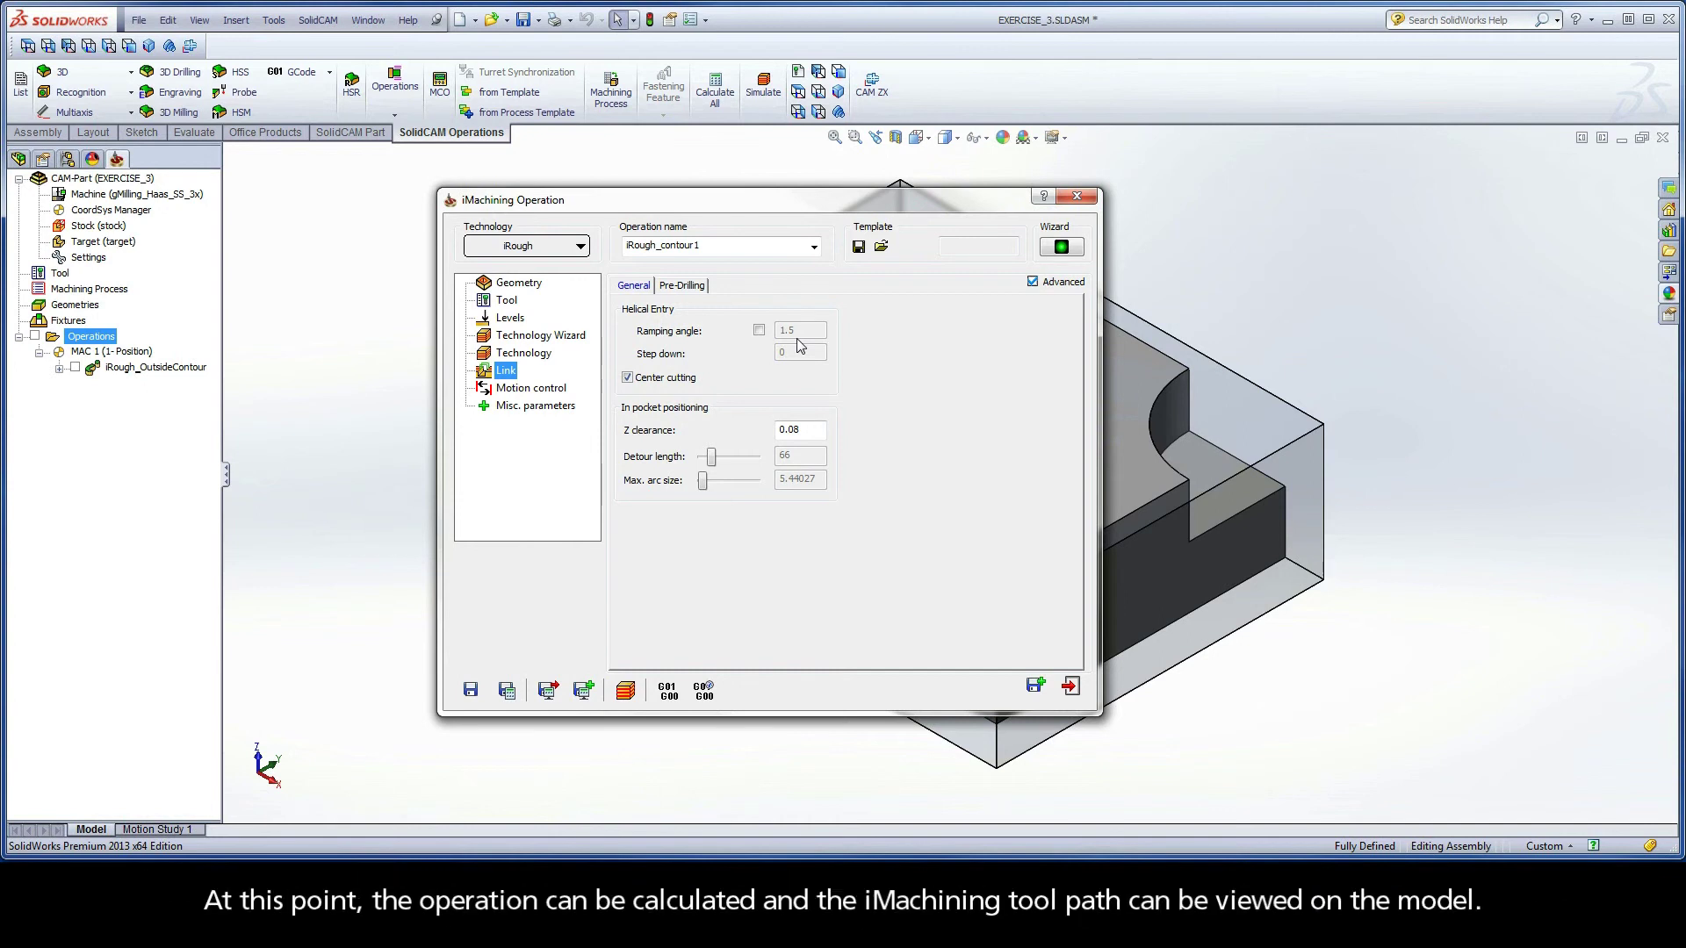
left_click(714, 250)
left_click_drag(703, 245, 663, 245)
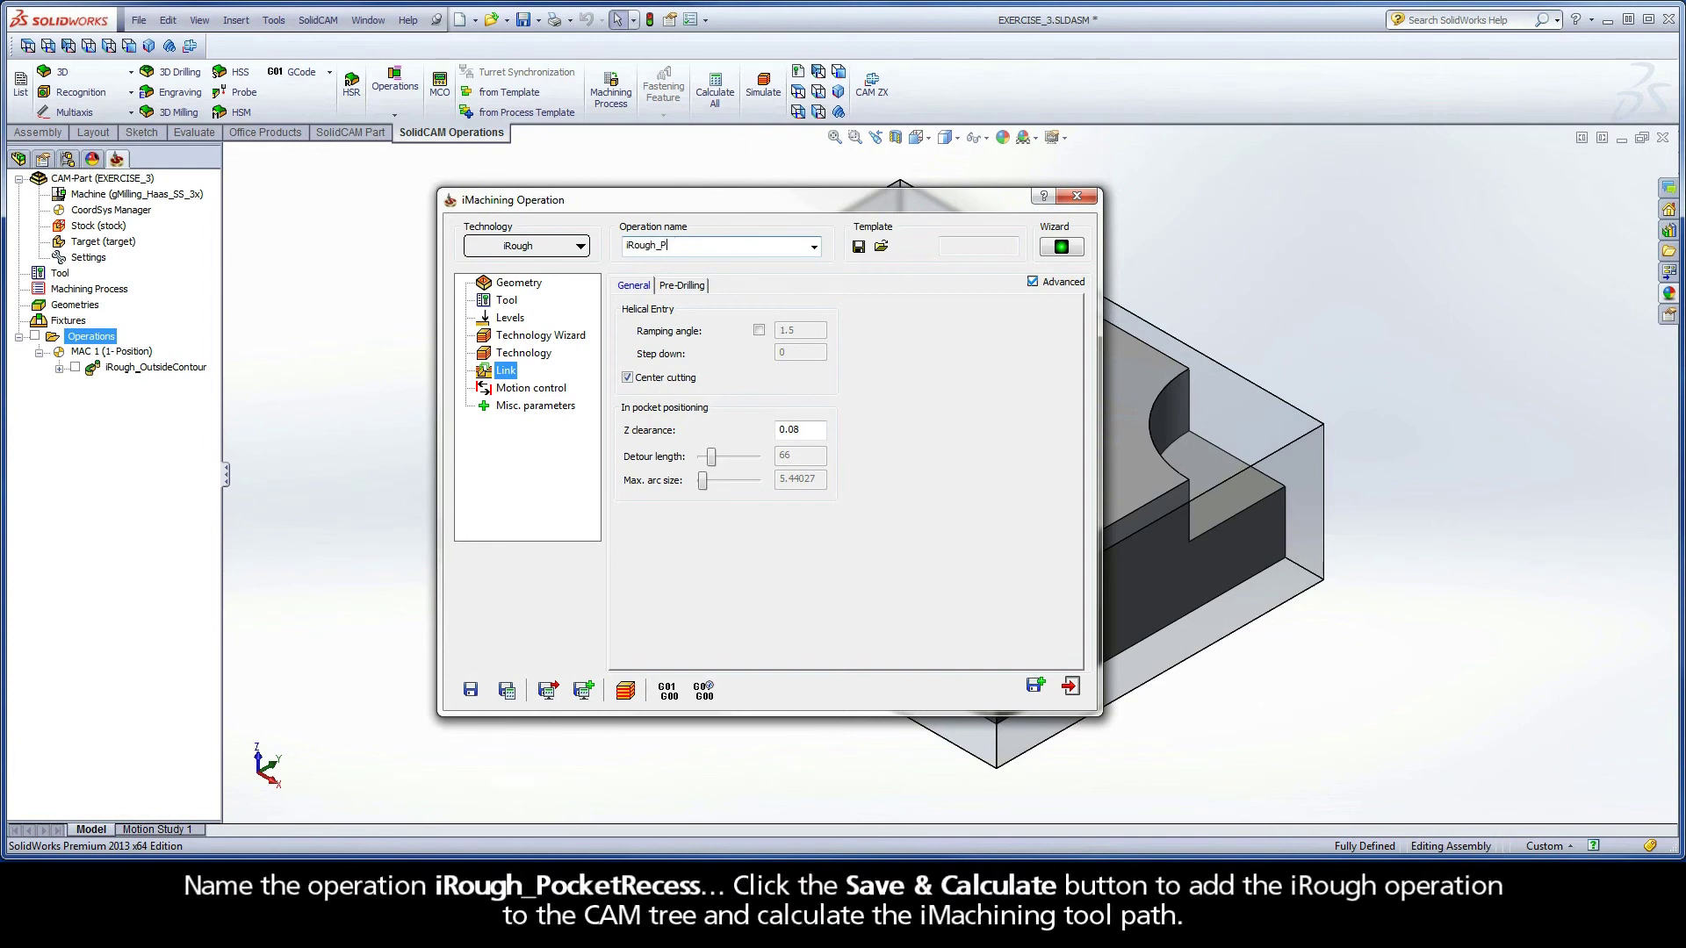
type("PocketRecess")
left_click(506, 691)
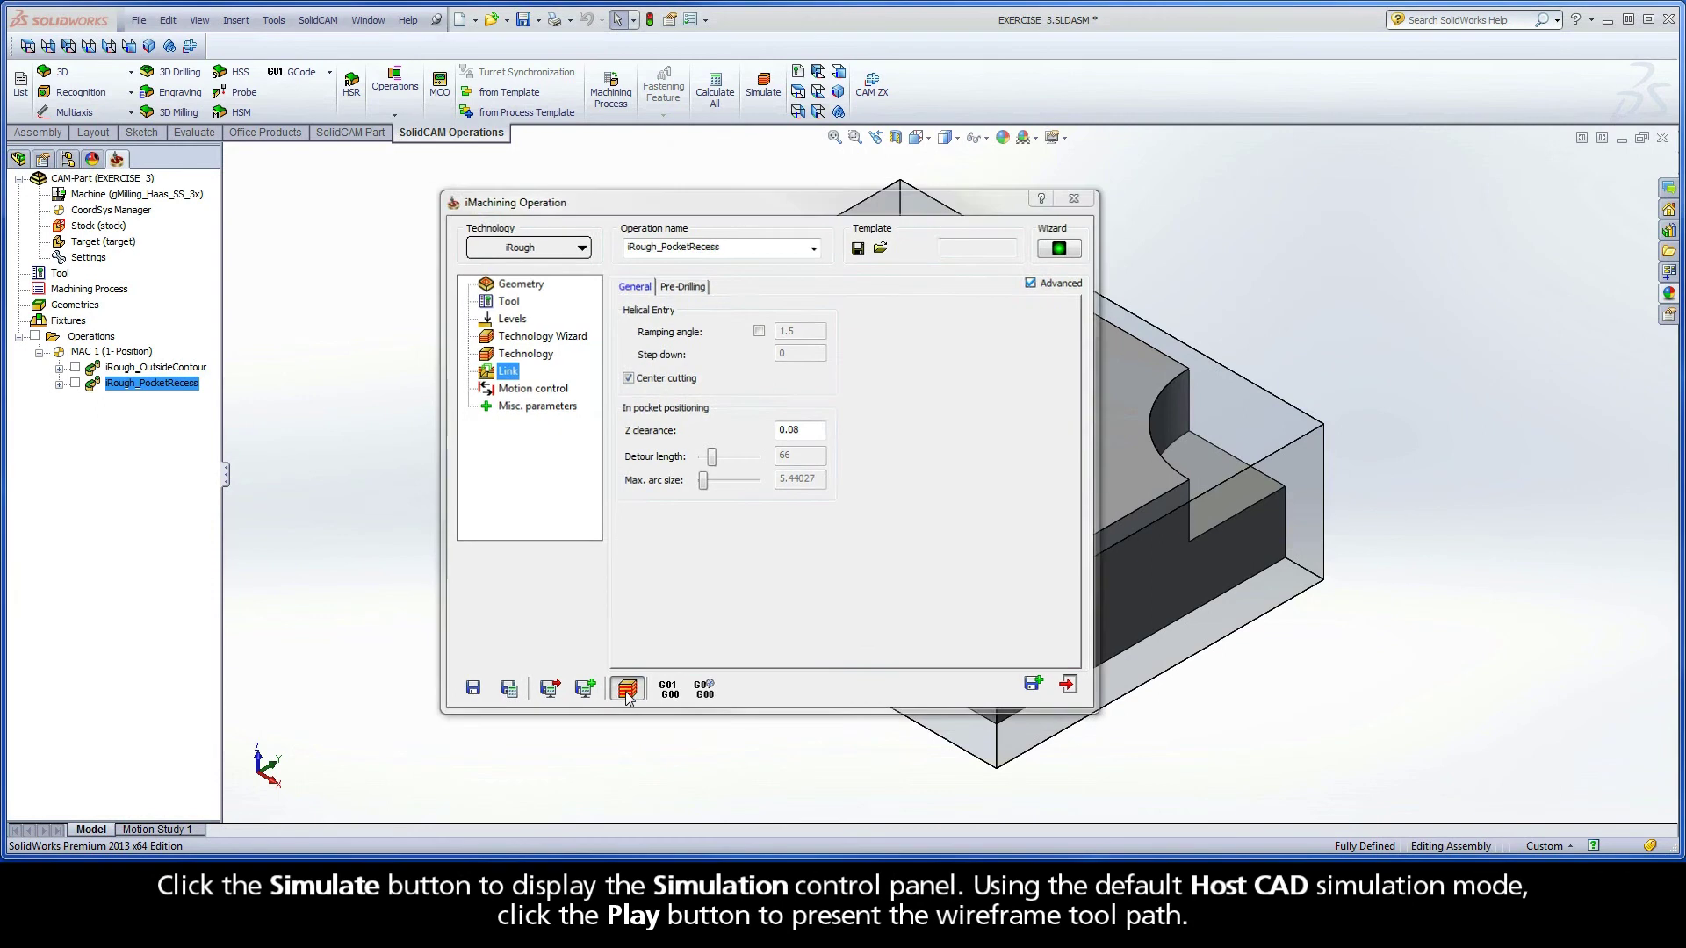
- Play the Host CAD toolpath simulation of iRough_PocketRecess, then exit to the dialog
left_click(627, 691)
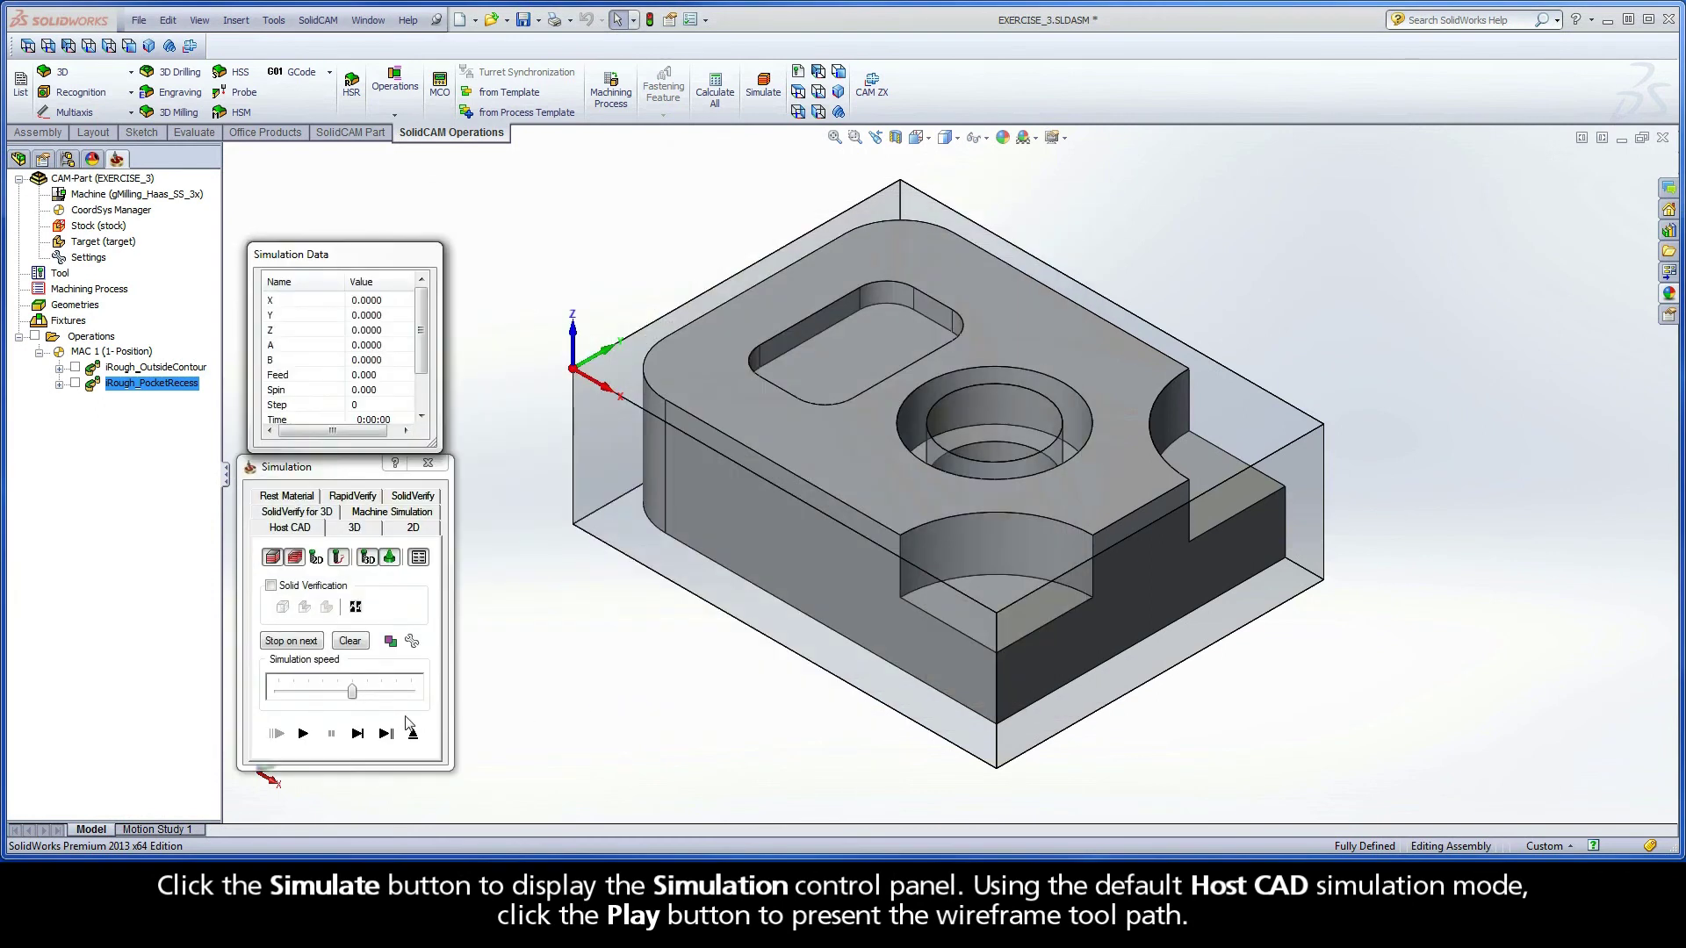
left_click(304, 734)
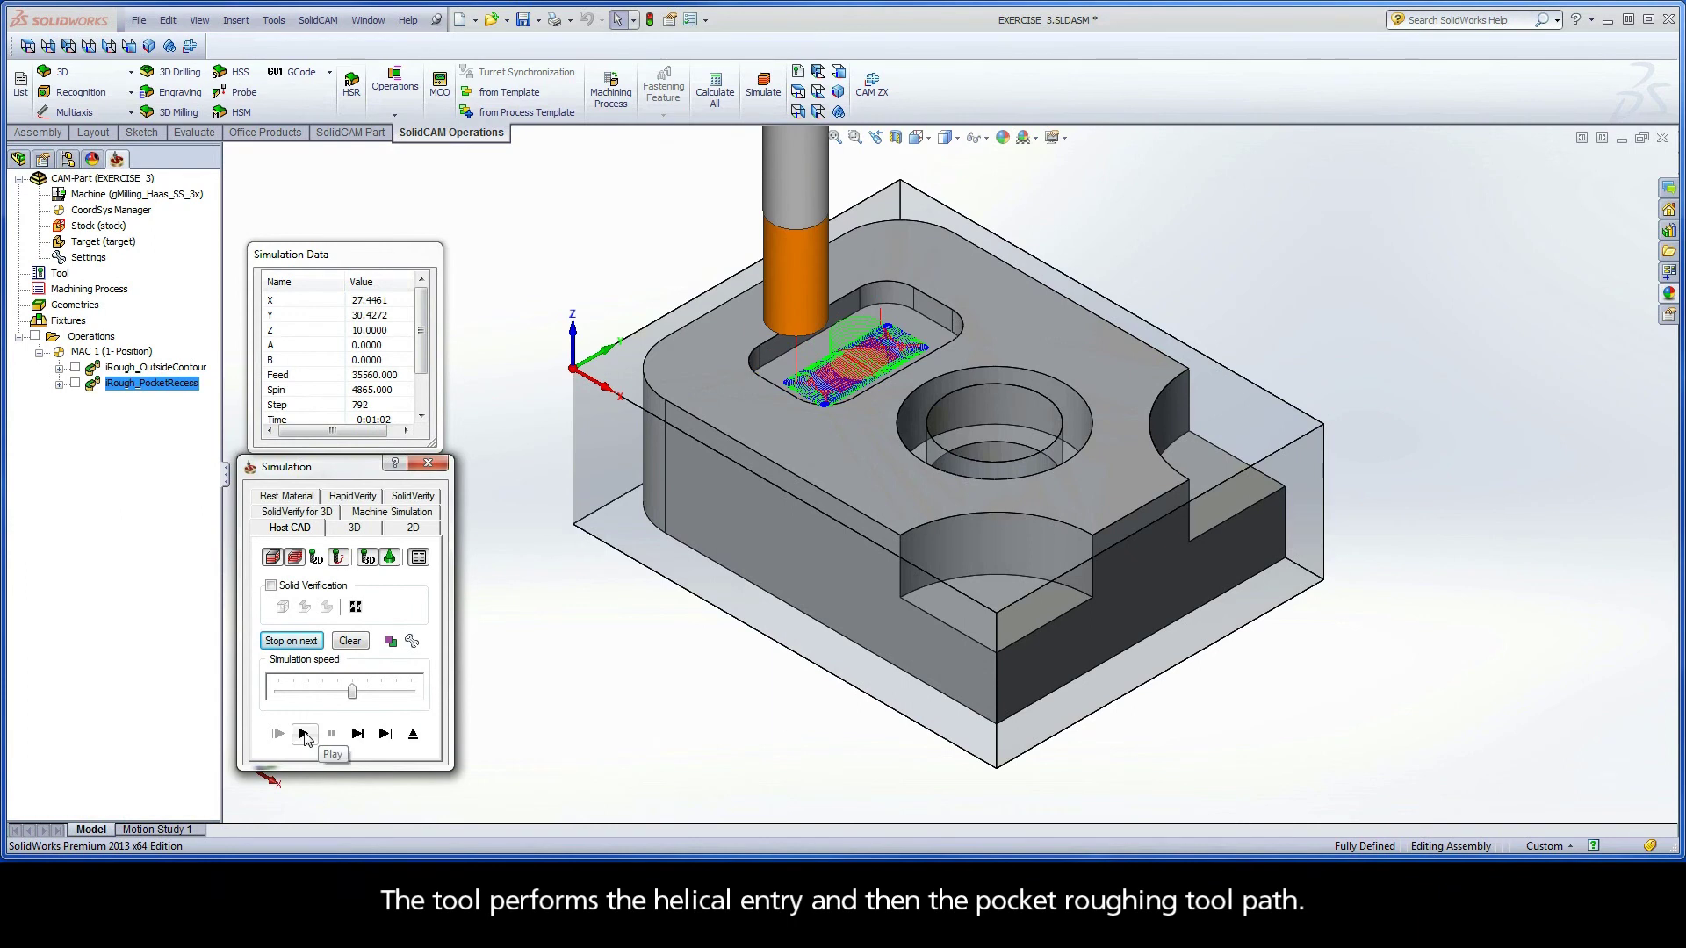
left_click(413, 735)
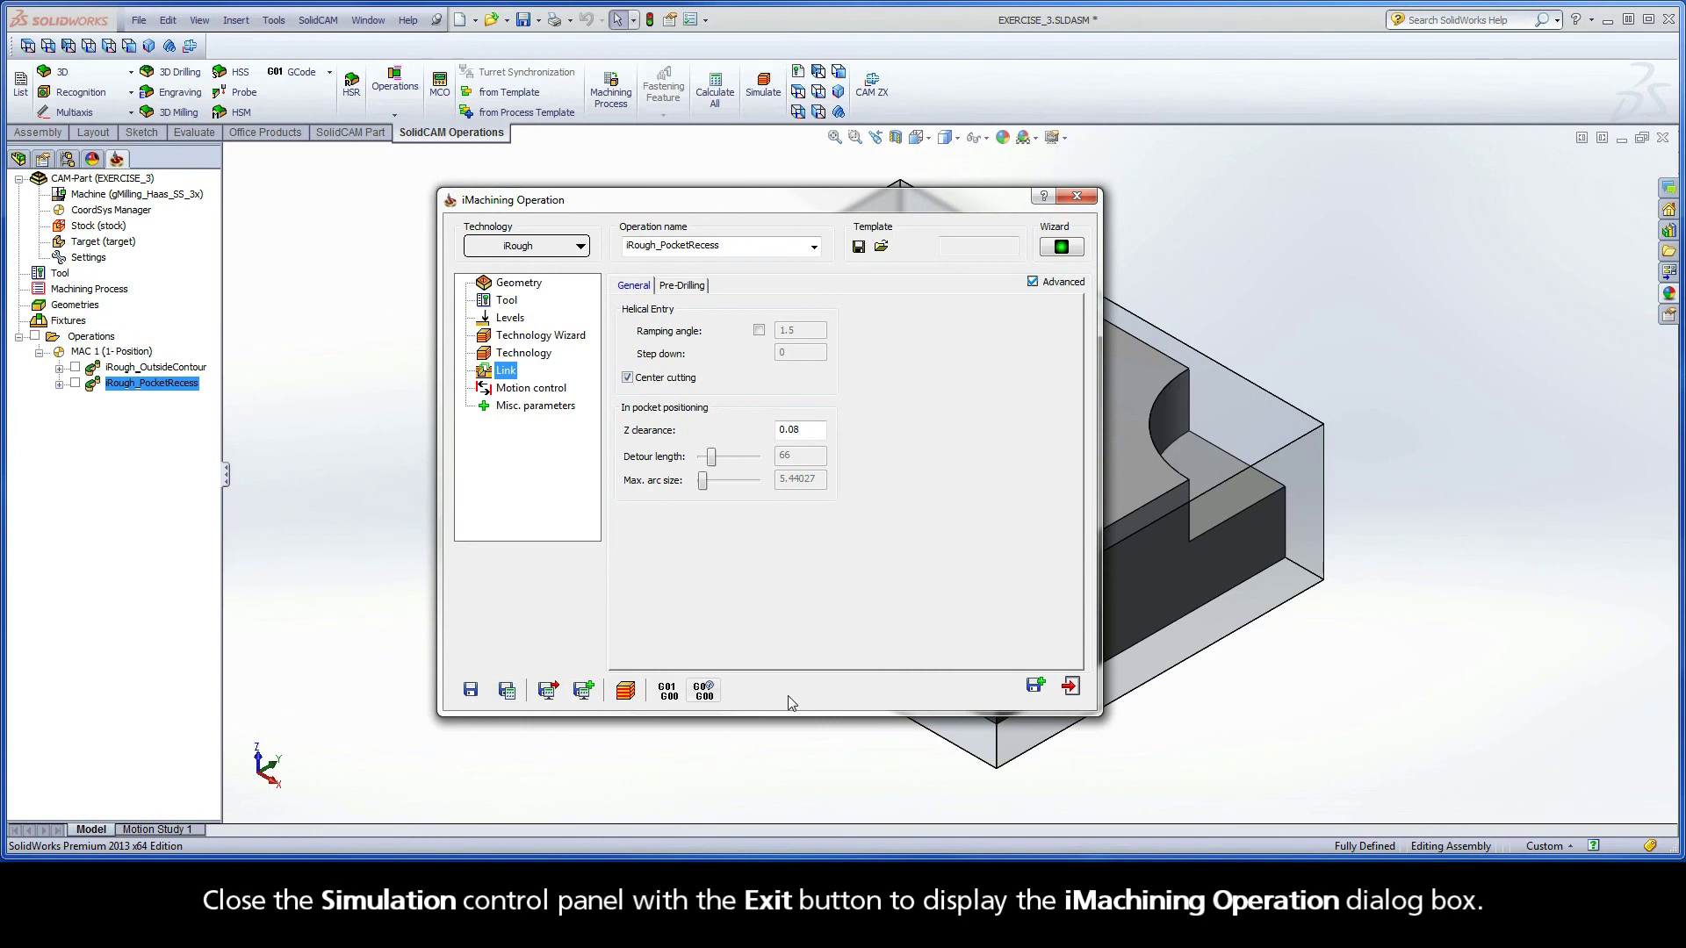
- Exit the iMachining Operation dialog, leaving iRough_PocketRecess in the CAM tree
left_click(1070, 687)
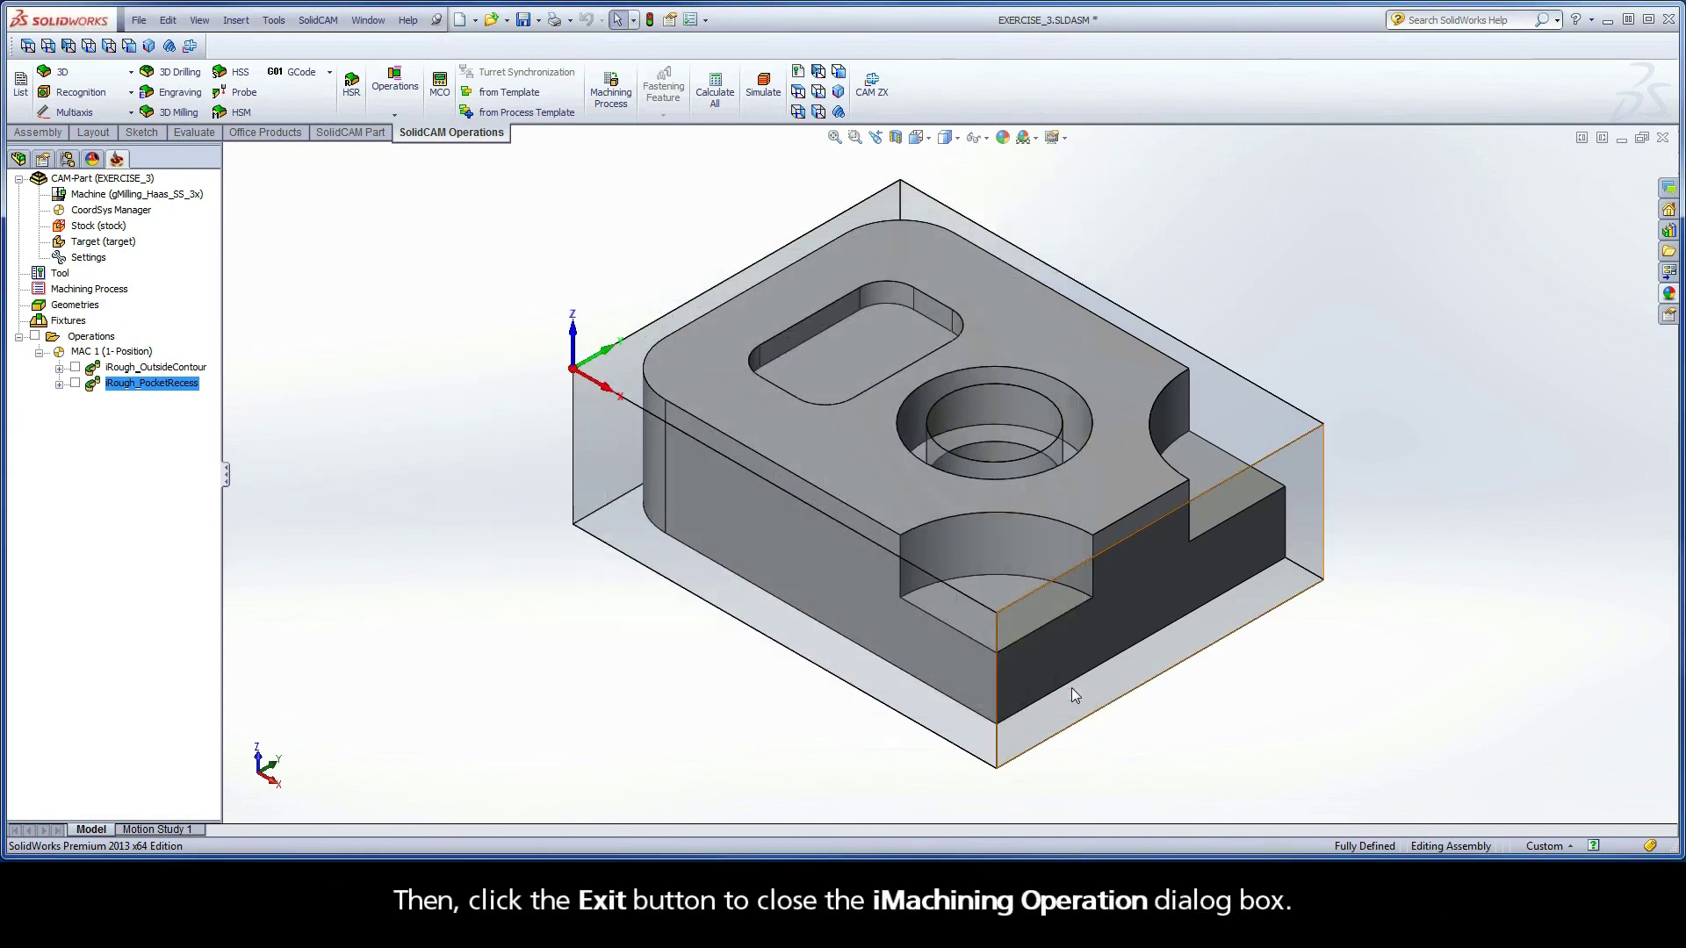